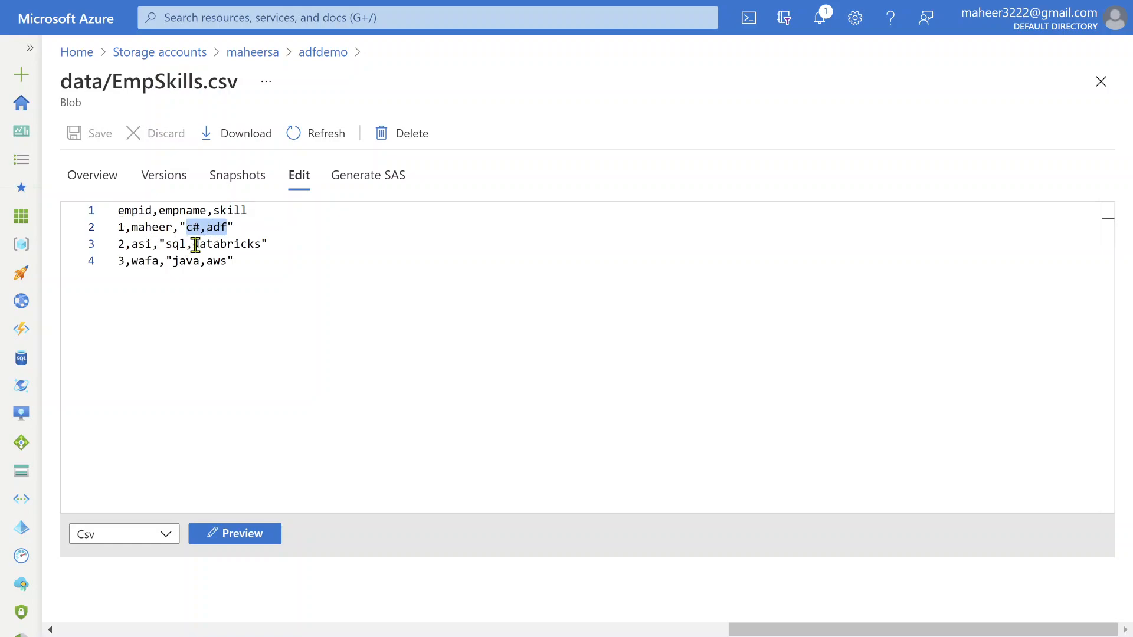
# - Examine the employee records and their quoted, comma-separated skill values in EmpSkills.csv
pyautogui.moveTo(169, 244); pyautogui.dragTo(250, 244)
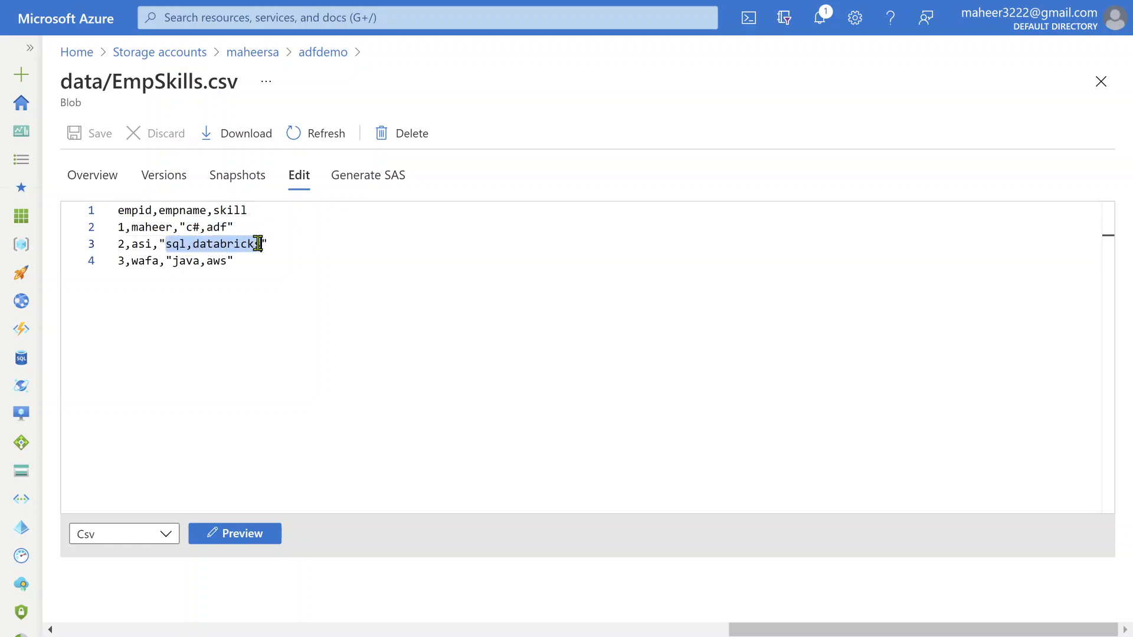
pyautogui.moveTo(176, 262); pyautogui.dragTo(118, 212)
pyautogui.click(231, 260)
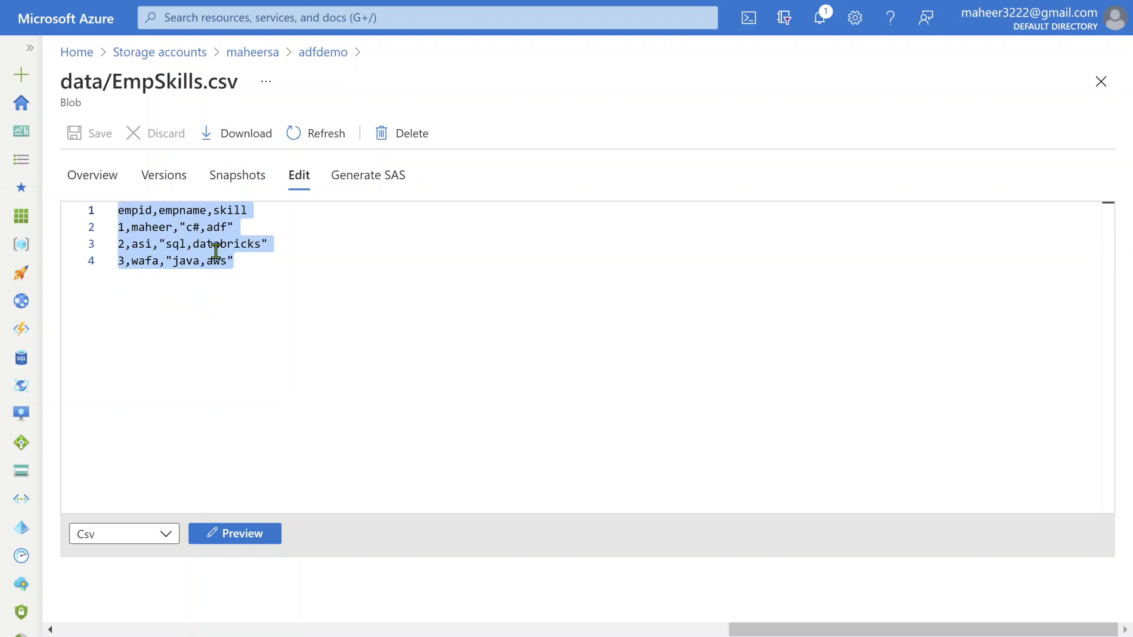
pyautogui.moveTo(236, 228); pyautogui.dragTo(120, 226)
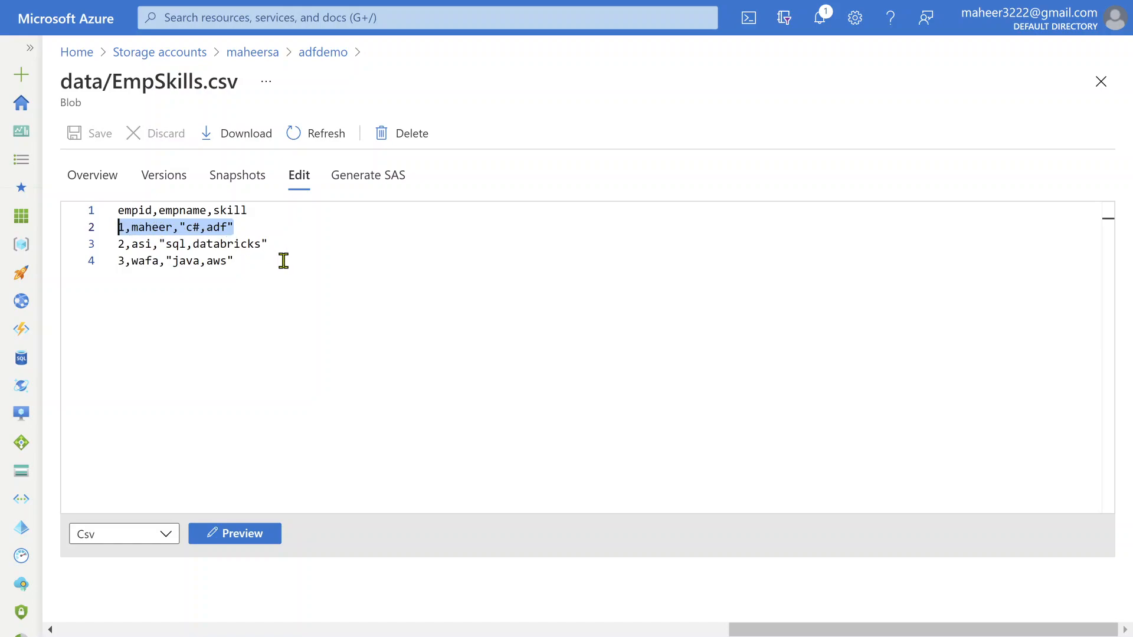
# - Switch to Excel and create a blank workbook
pyautogui.press('super+r')
pyautogui.press('Return')
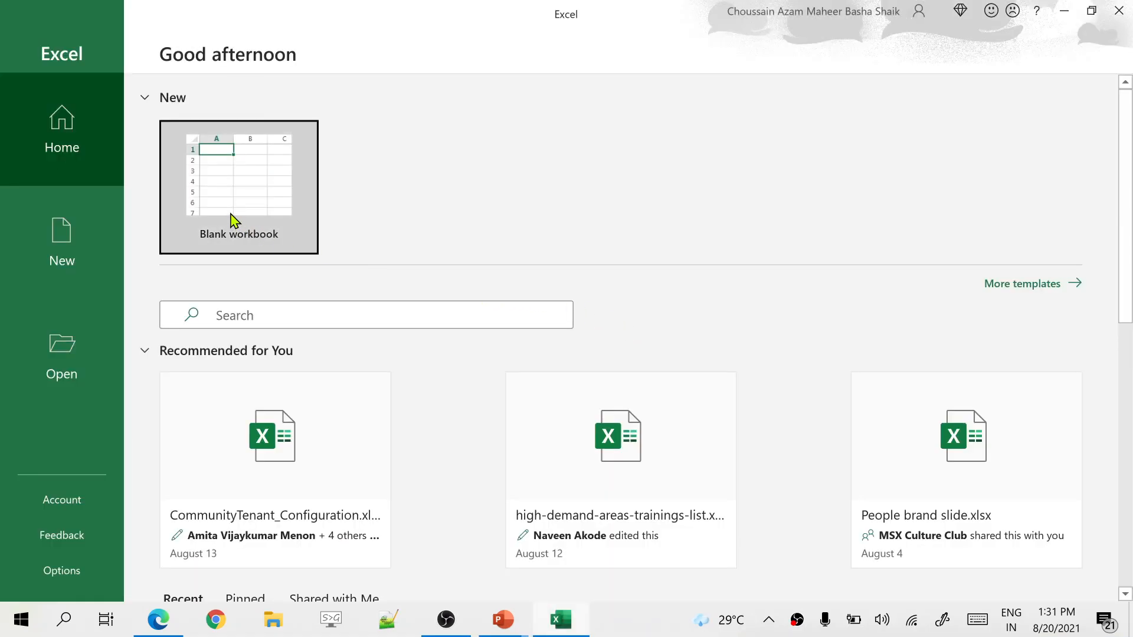
pyautogui.click(225, 210)
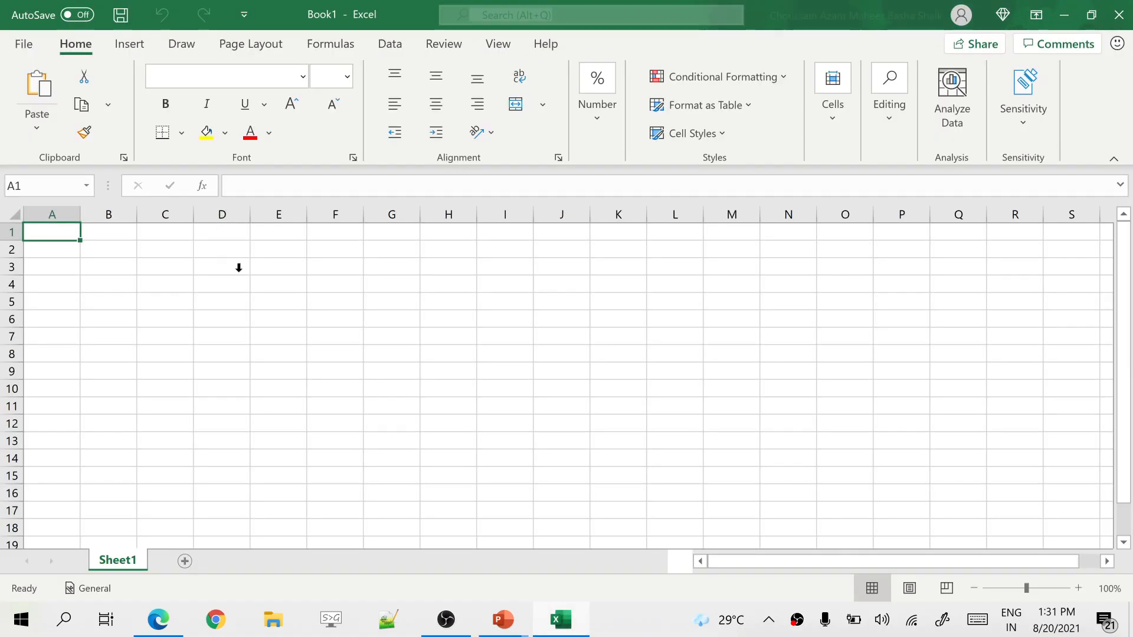
# - Enter 1, the first employee's name and the skill c# across cells E3 to G3
pyautogui.click(230, 243)
pyautogui.click(291, 295)
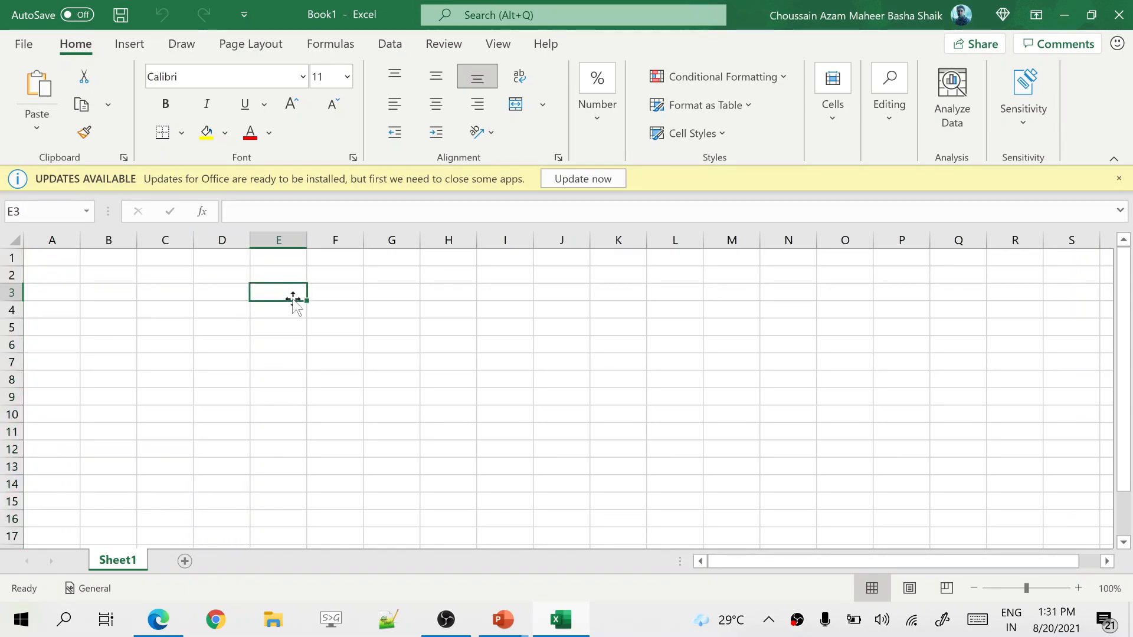
pyautogui.write('1')
pyautogui.press('Tab')
pyautogui.write('maheer')
pyautogui.press('Tab')
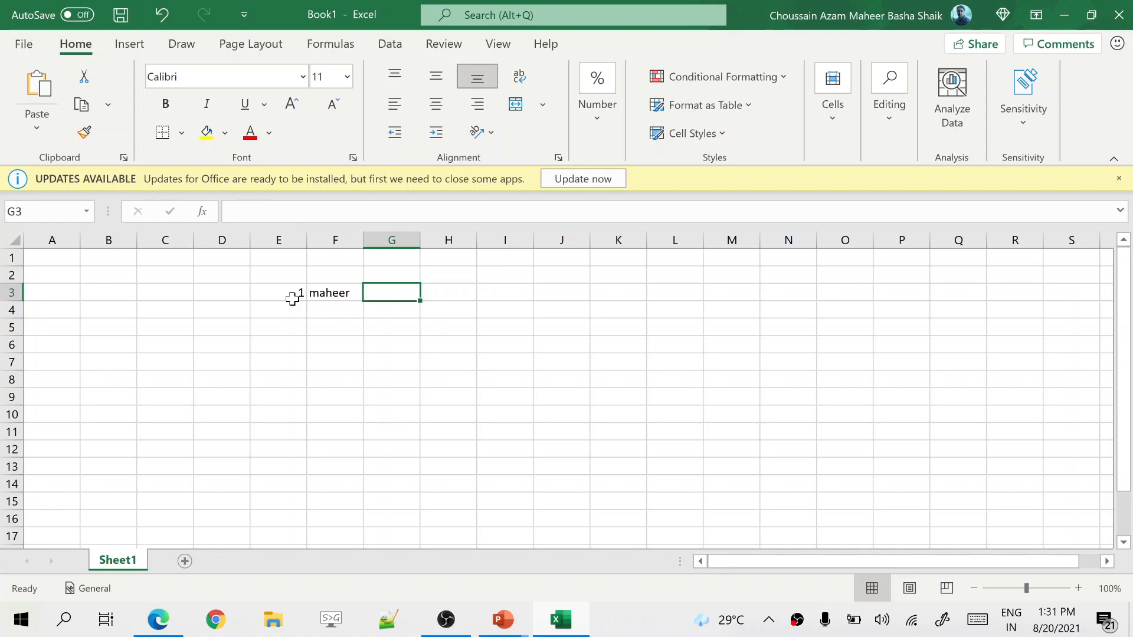
pyautogui.write('c')
pyautogui.press('Return')
# - Enter 1, the same employee's name and the skill adf across cells E4 to G4
pyautogui.write('1')
pyautogui.press('Tab')
pyautogui.write('M')
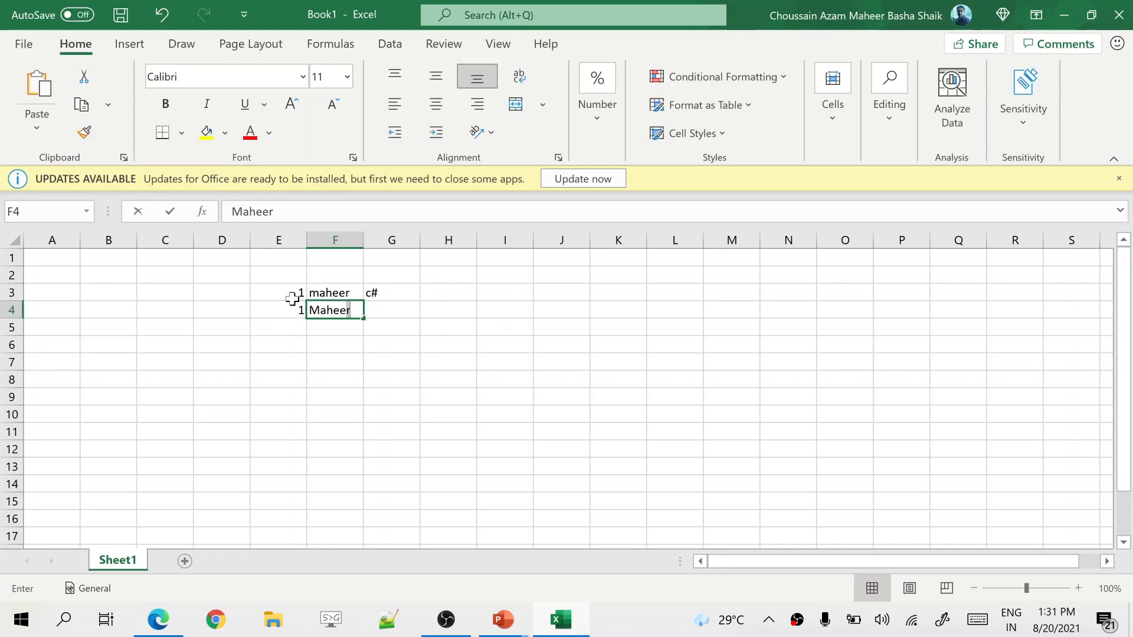
pyautogui.press('Tab')
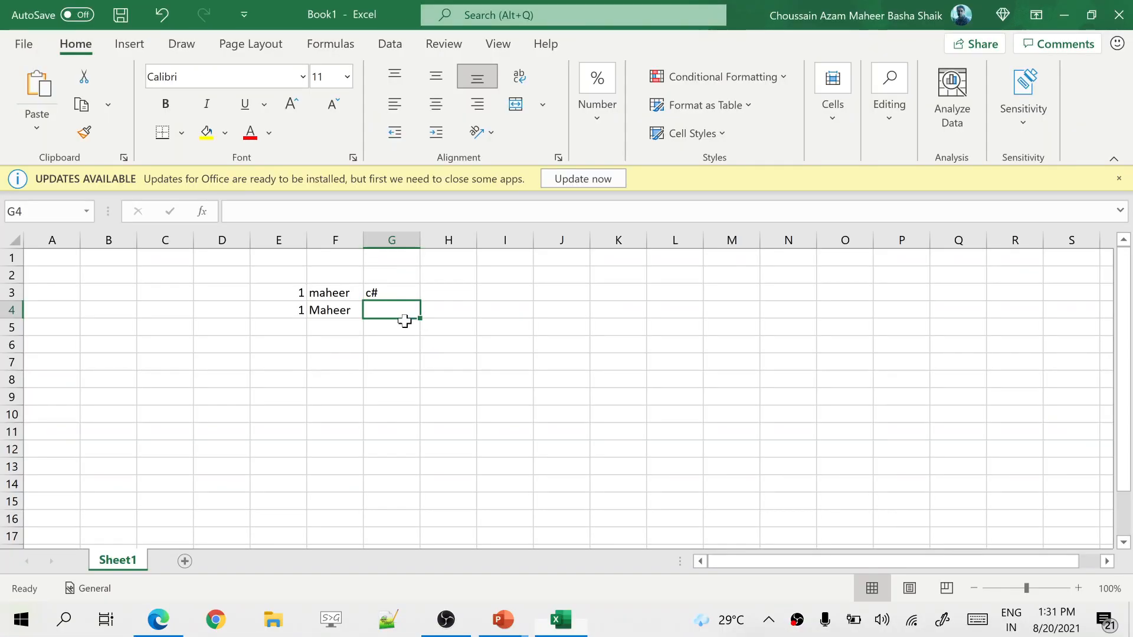
pyautogui.write('adf')
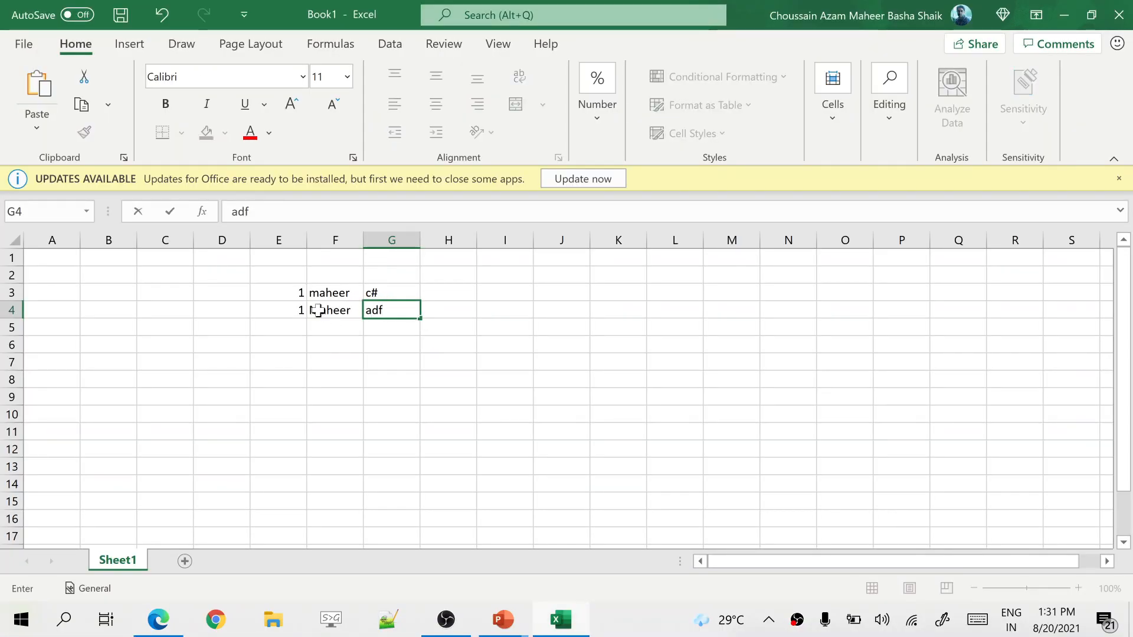
# - Correct the employee's name in F4 to begin with a lowercase m, and select the skills in G3:G4
pyautogui.click(350, 305)
pyautogui.doubleClick(352, 307)
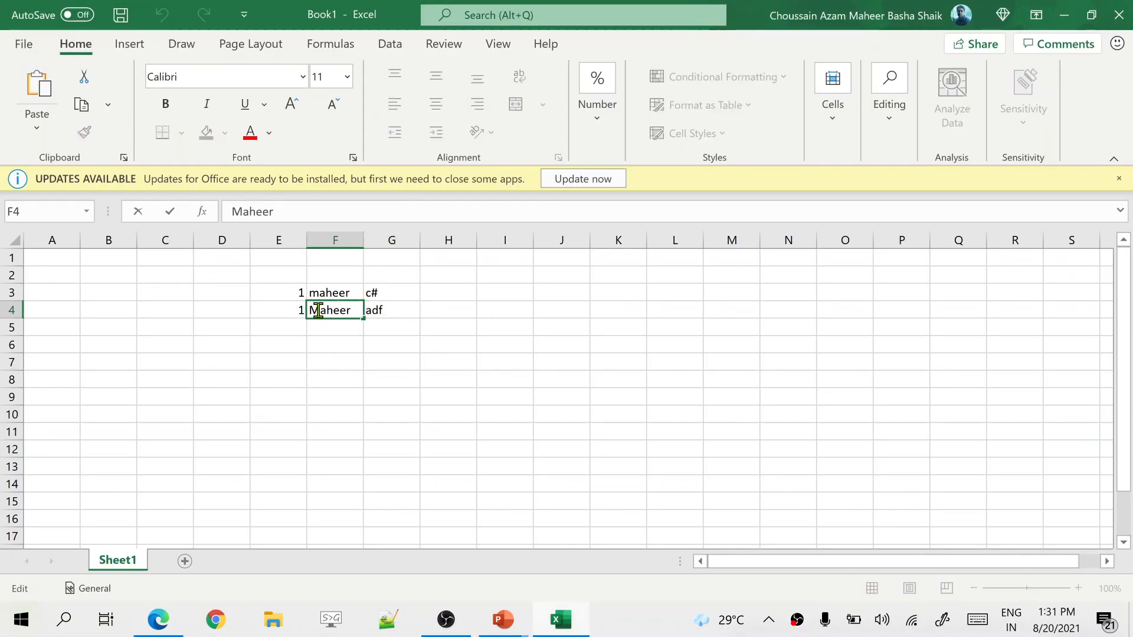
pyautogui.press('Home')
pyautogui.press('Delete')
pyautogui.write('m')
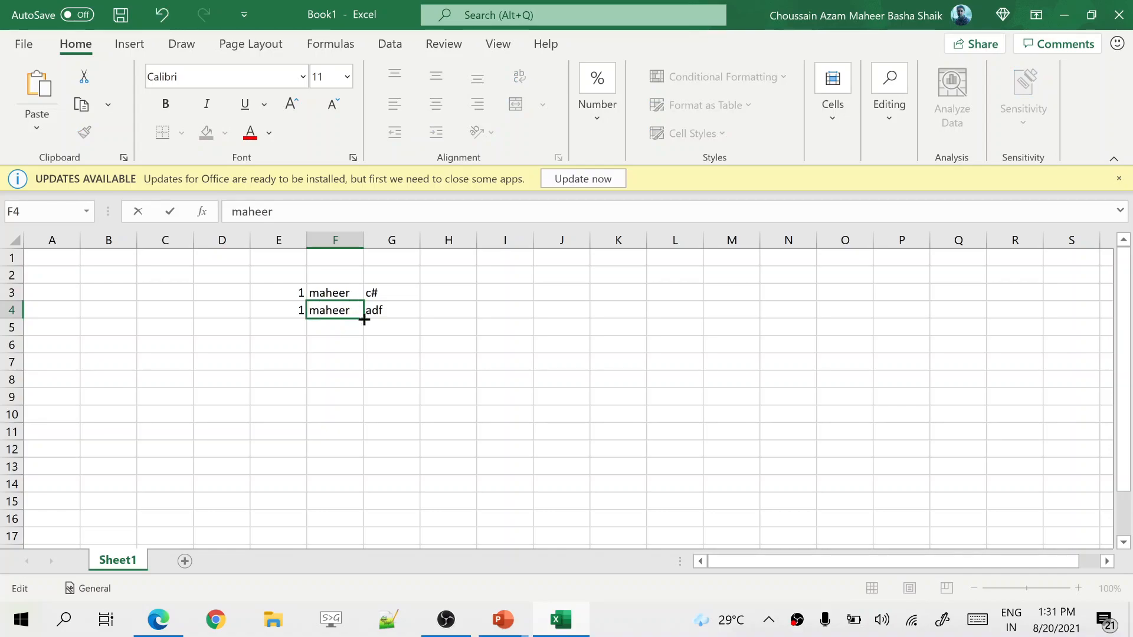
pyautogui.click(387, 328)
pyautogui.moveTo(373, 293); pyautogui.dragTo(378, 310)
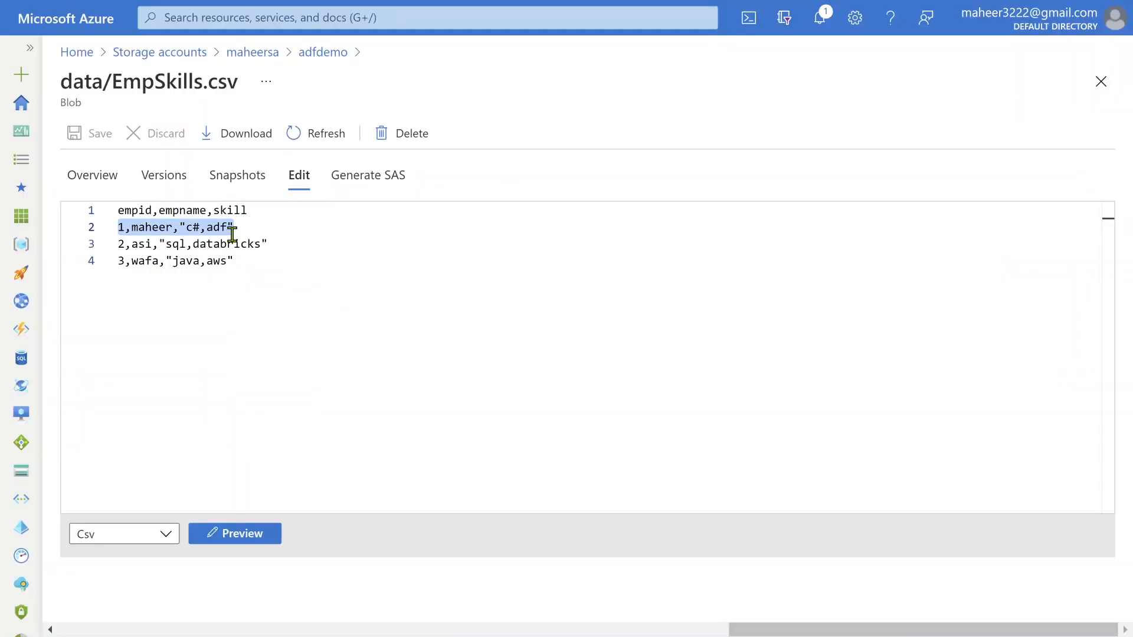
# - Switch back to EmpSkills.csv in the Azure portal and review the skill values of the first record
pyautogui.click(234, 226)
pyautogui.moveTo(184, 226); pyautogui.dragTo(216, 226)
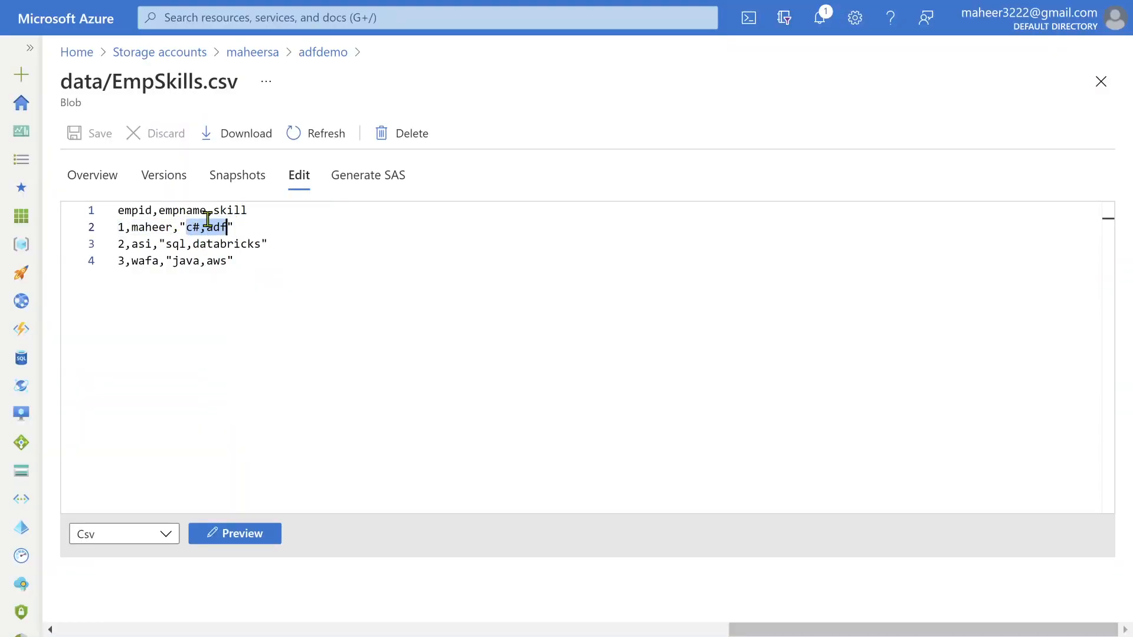
pyautogui.click(246, 266)
# - Switch to Azure Data Factory and open the ds_empSkill dataset for authoring
pyautogui.hotkey('alt', 'Tab')
pyautogui.hotkey('alt', 'Tab')
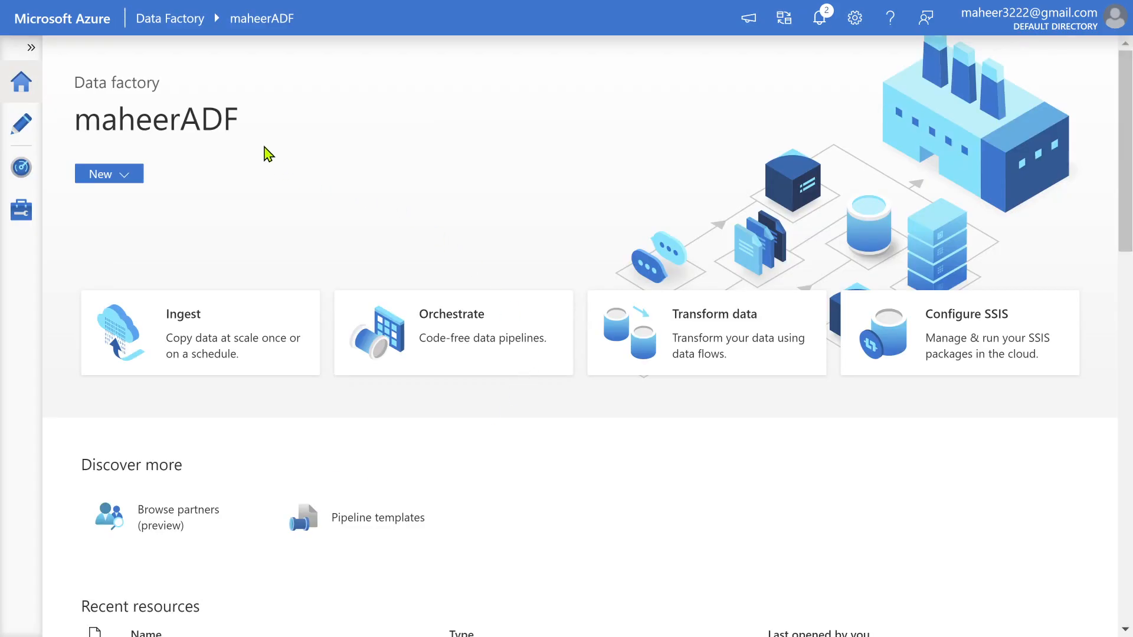
pyautogui.moveTo(239, 122); pyautogui.dragTo(86, 121)
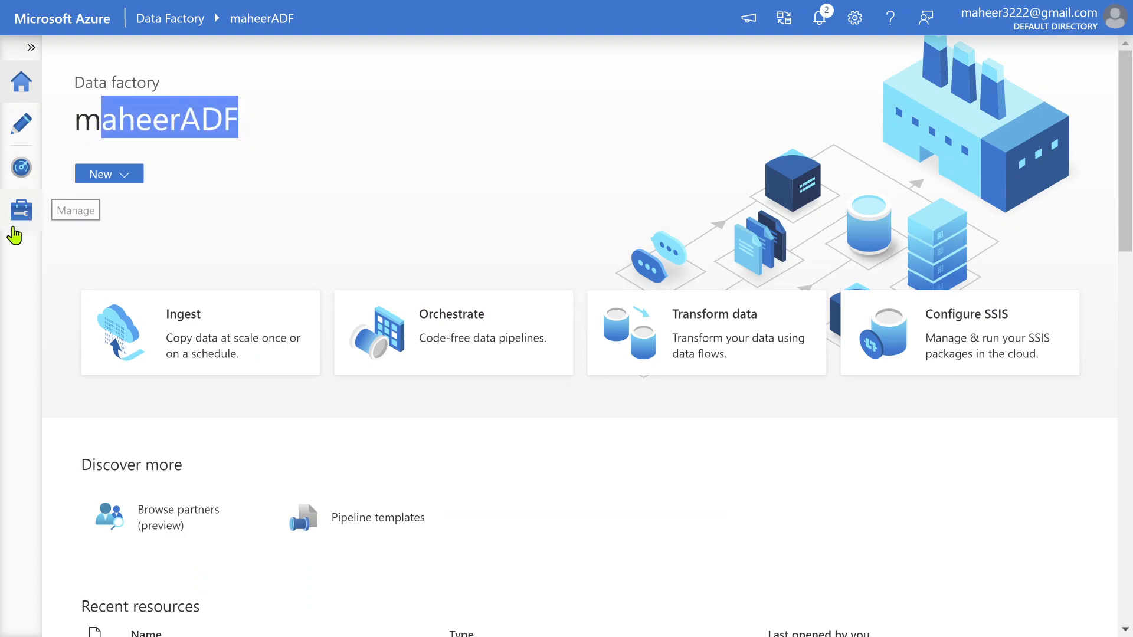
pyautogui.click(21, 133)
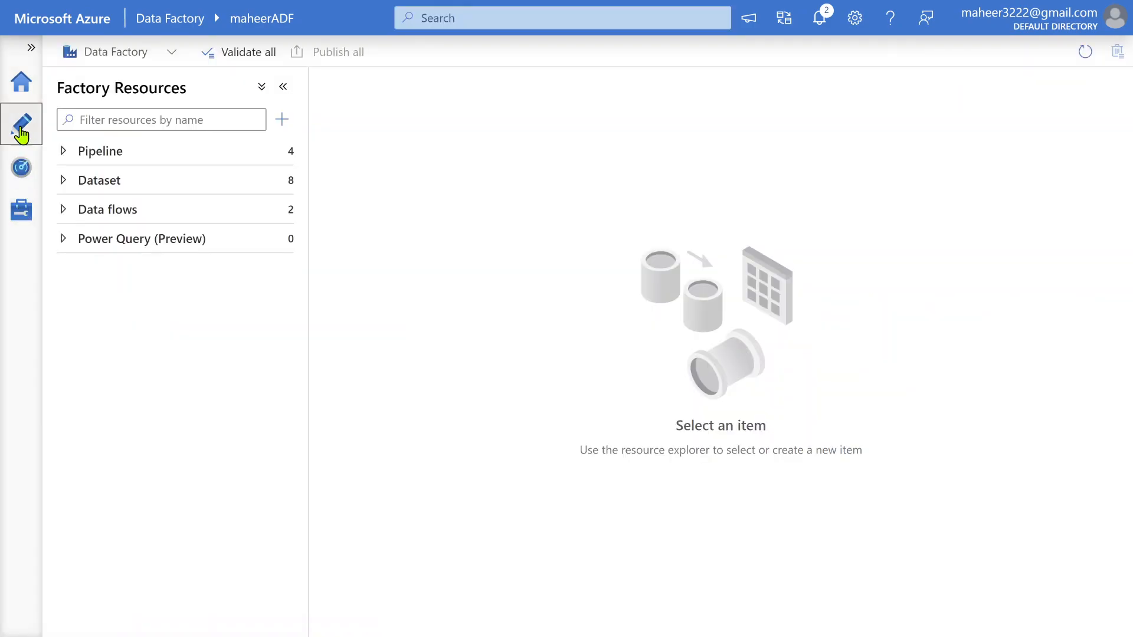
pyautogui.click(121, 195)
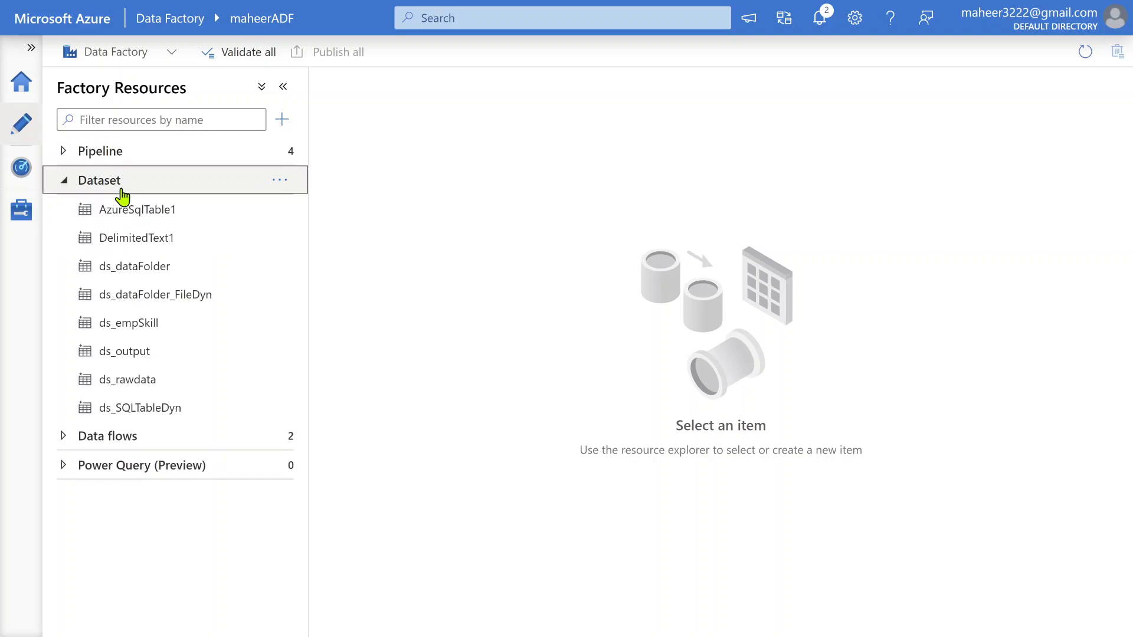
pyautogui.click(142, 333)
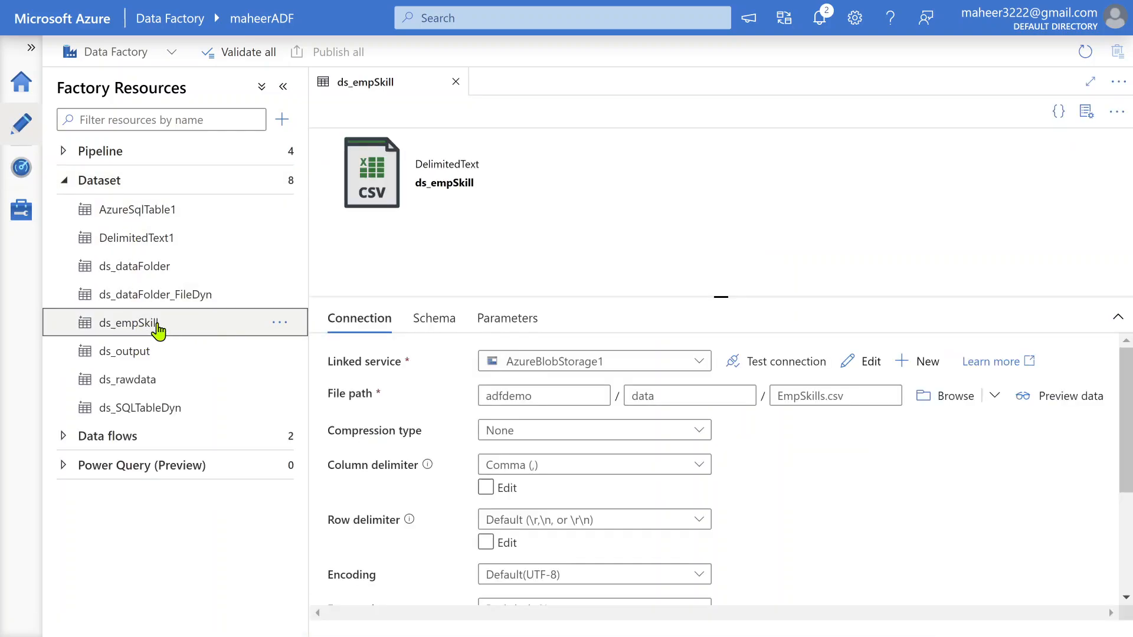
# - Check the file path of the ds_empSkill dataset and preview the data of EmpSkills.csv
pyautogui.moveTo(543, 397); pyautogui.dragTo(480, 396)
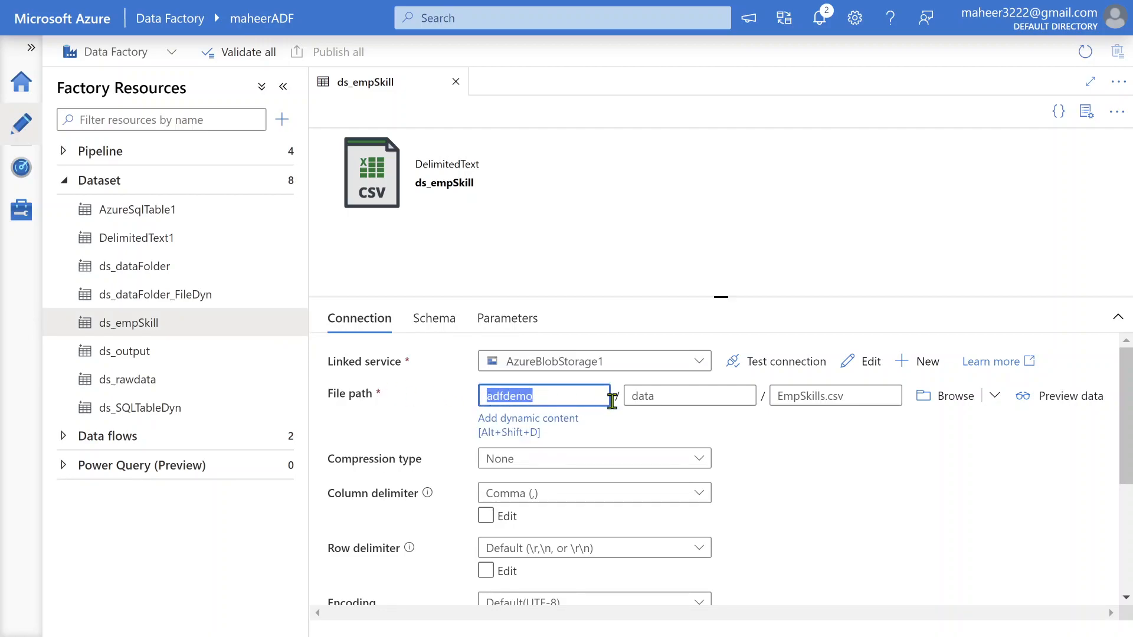
pyautogui.moveTo(858, 396); pyautogui.dragTo(774, 396)
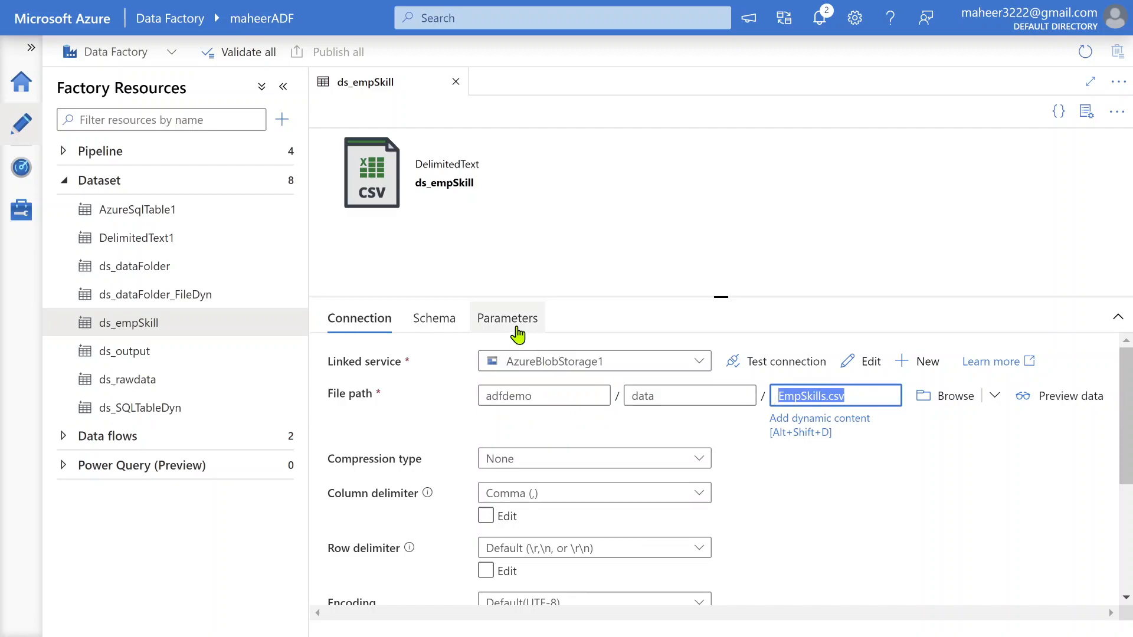
pyautogui.click(1065, 405)
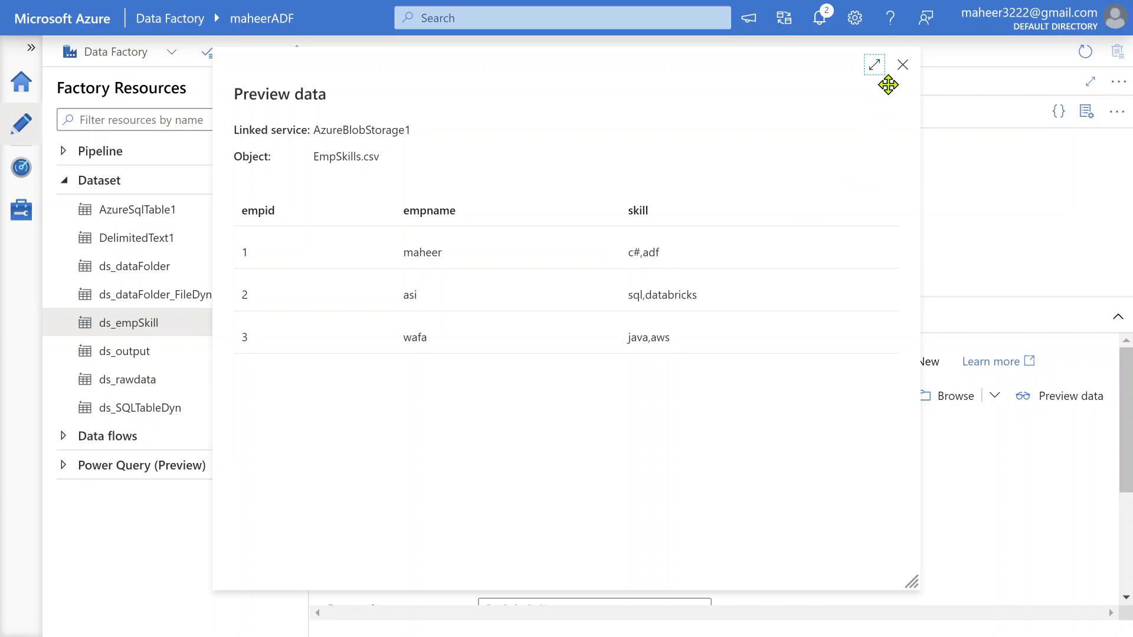
pyautogui.click(902, 65)
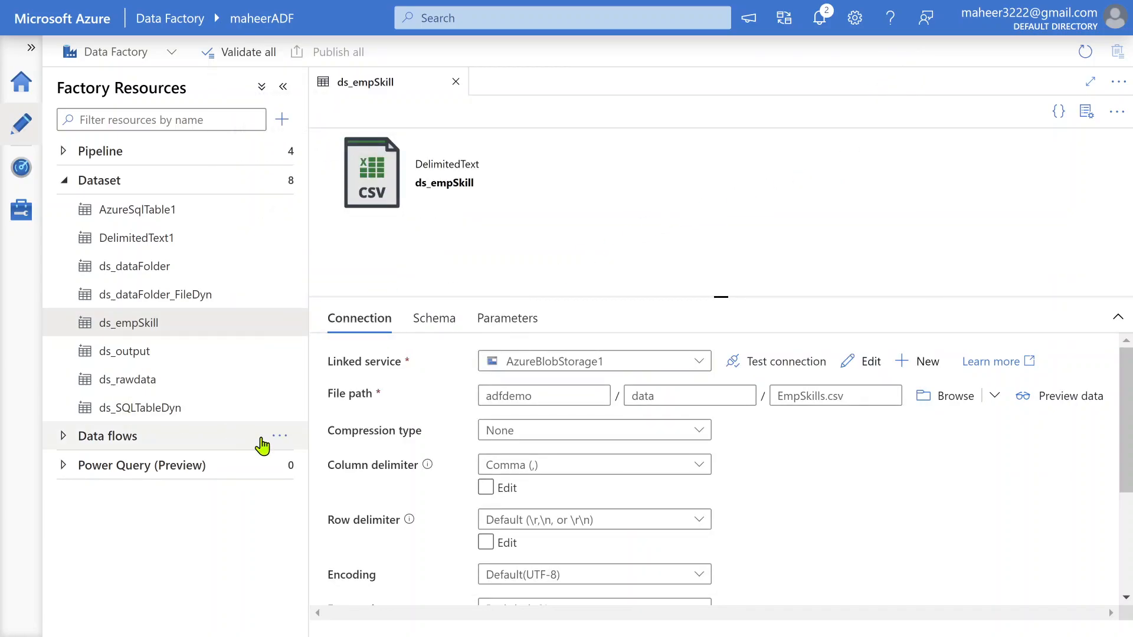
# - Create a new data flow, hide its properties and add a source to it
pyautogui.click(278, 436)
pyautogui.click(298, 465)
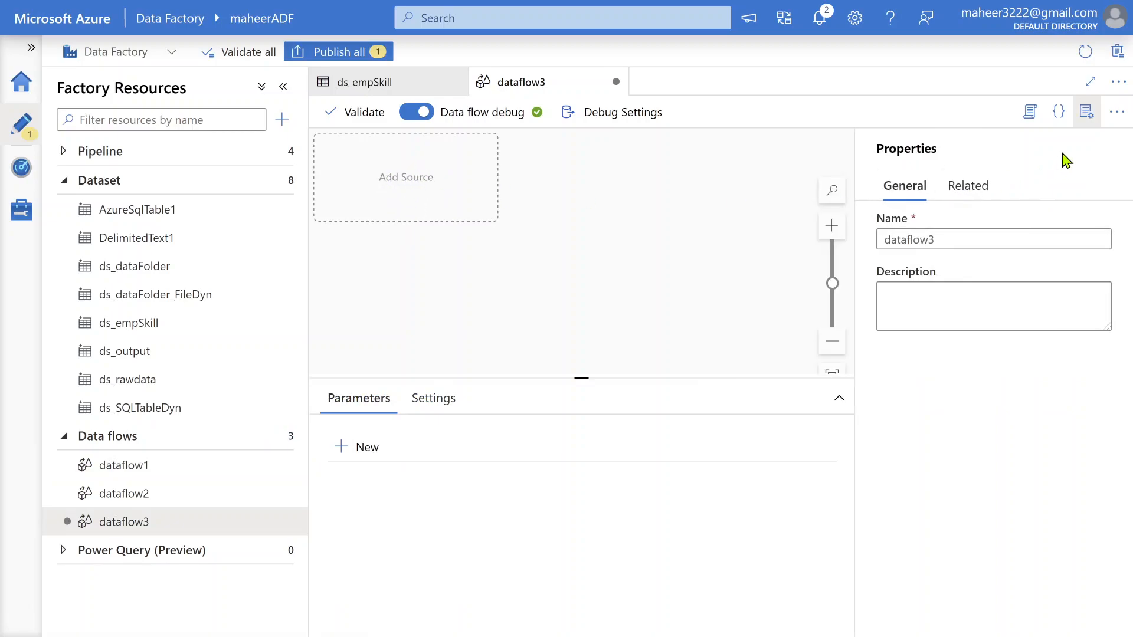
pyautogui.click(1086, 112)
pyautogui.click(424, 195)
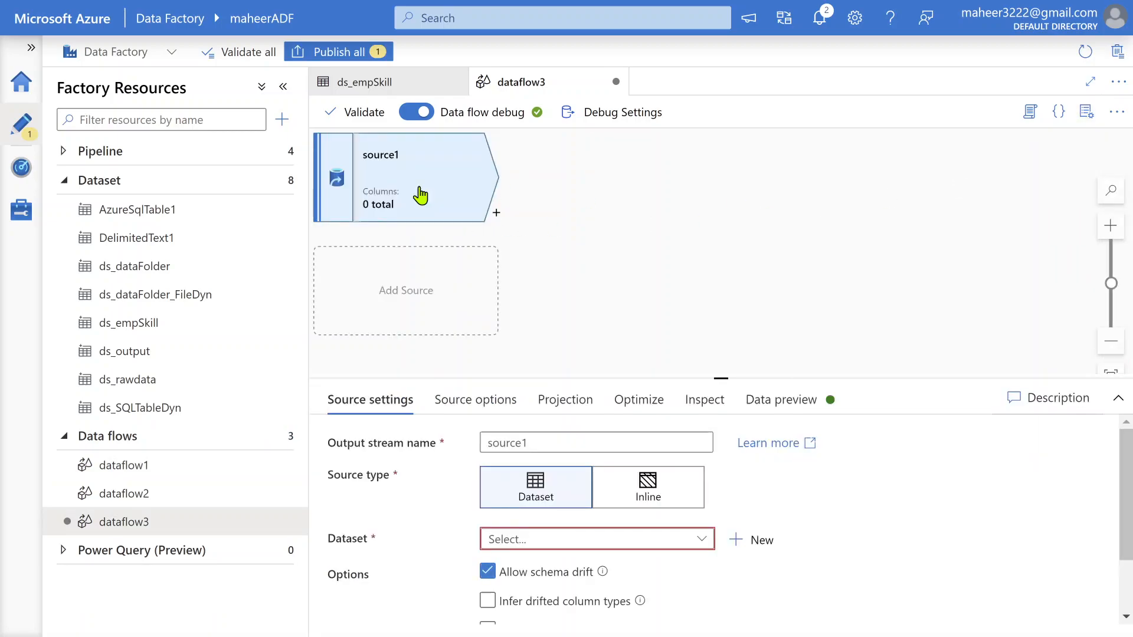
# - Name the source's output stream empSkills
pyautogui.click(497, 433)
pyautogui.hotkey('ctrl', 'a')
pyautogui.write('em')
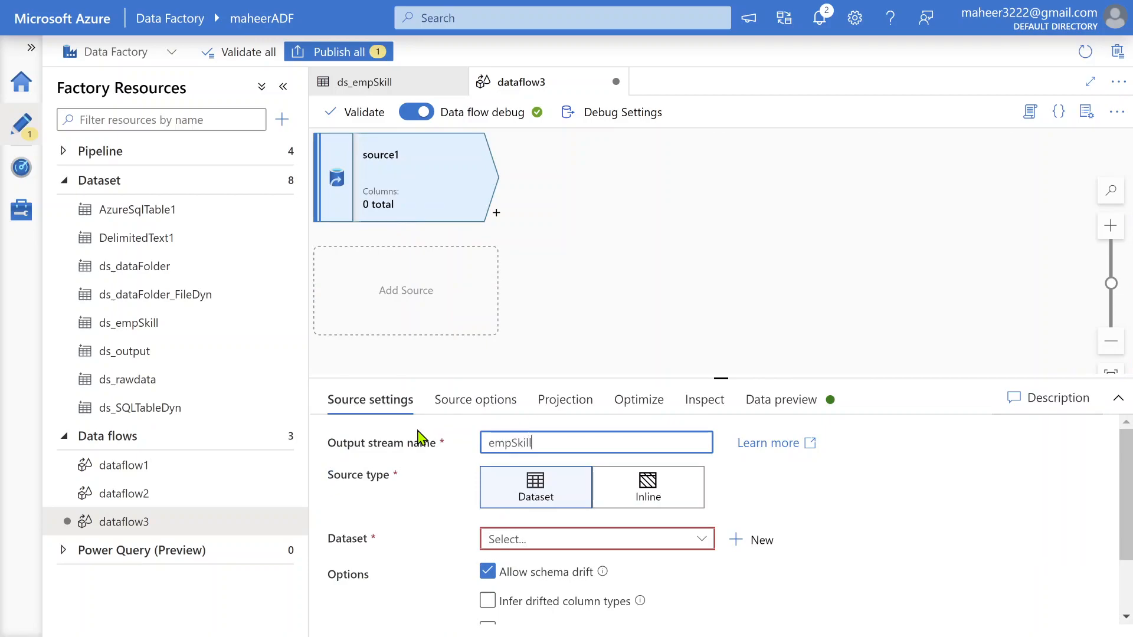
# - Set the dataset of the empSkills source to ds_empSkill
pyautogui.moveTo(697, 378); pyautogui.dragTo(702, 298)
pyautogui.click(579, 462)
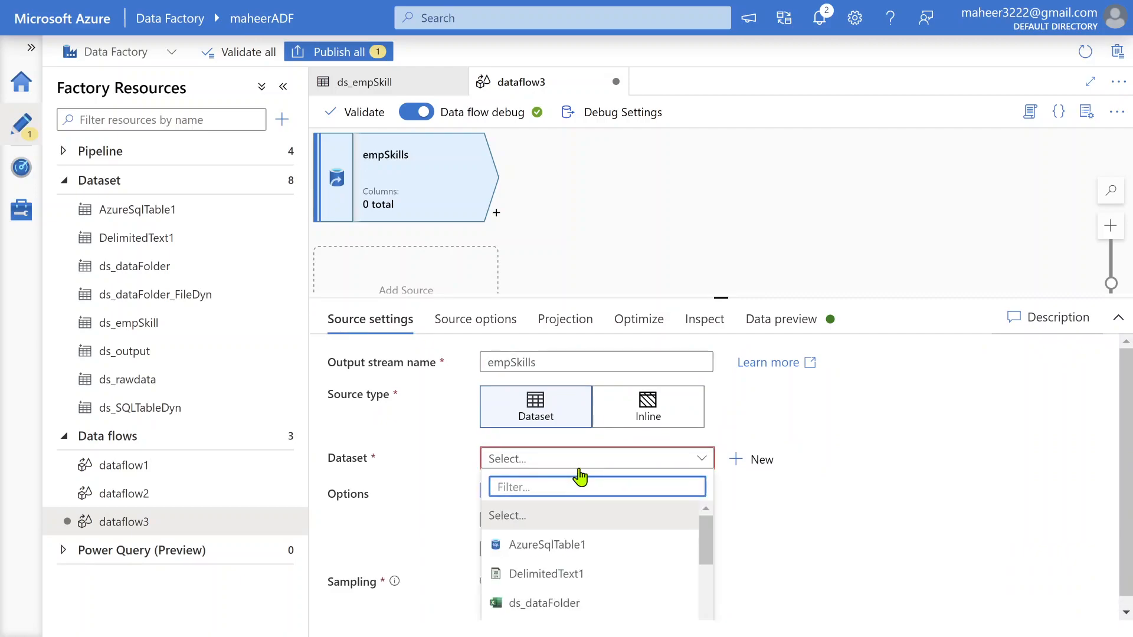
pyautogui.write('ds-emp')
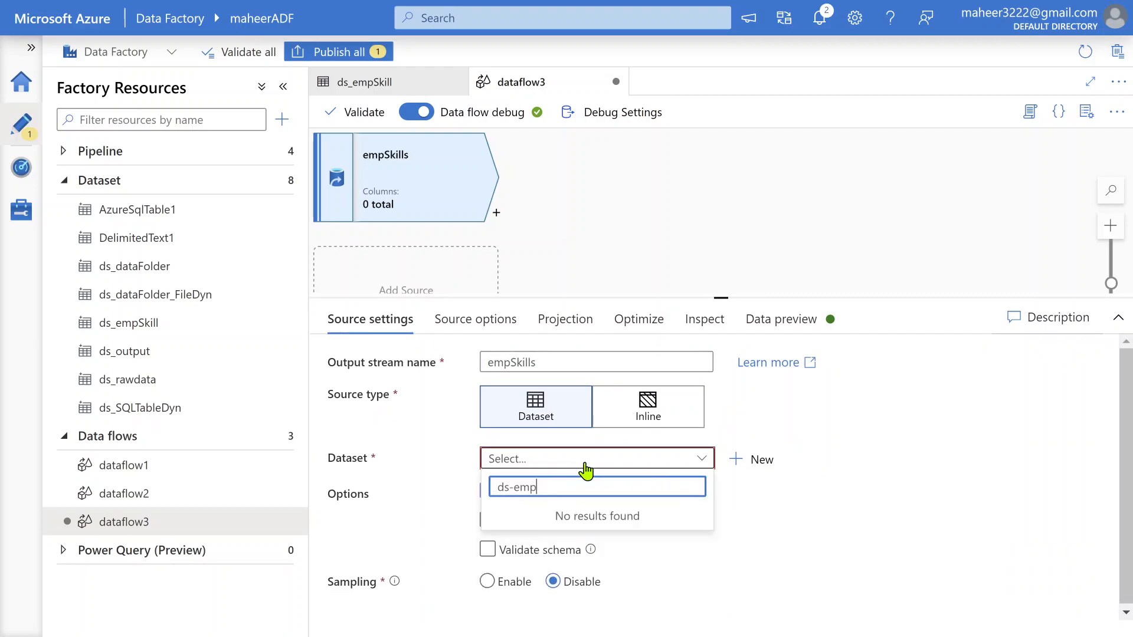
pyautogui.press('BackSpace')
pyautogui.write('_em')
pyautogui.click(581, 515)
# - Review the column projection of the empSkills source and load its data preview
pyautogui.click(283, 87)
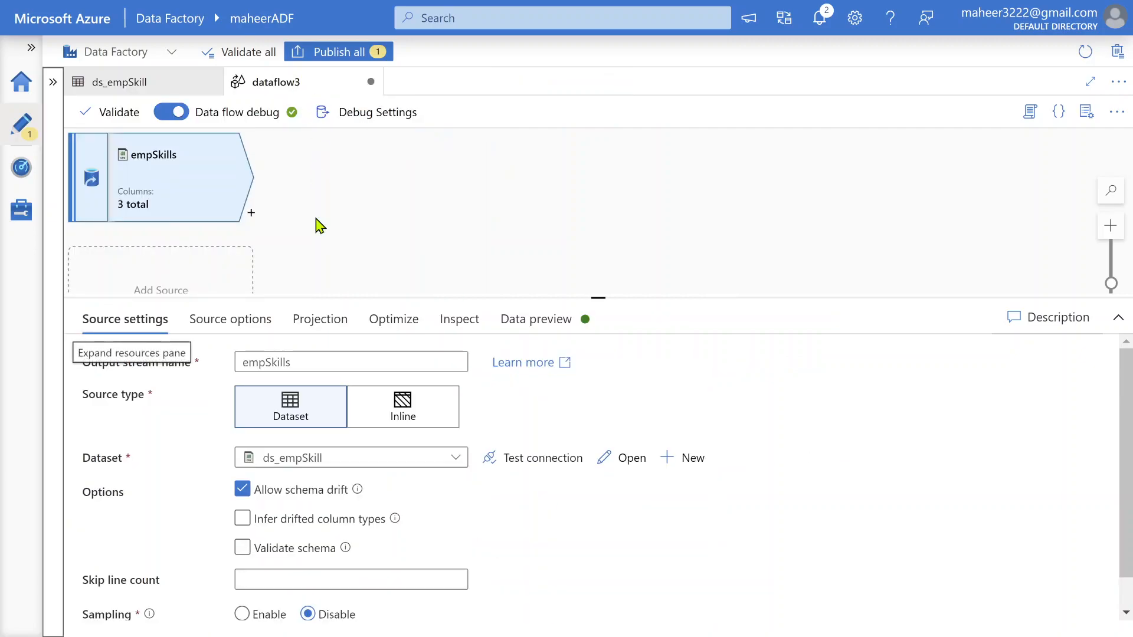
pyautogui.click(341, 326)
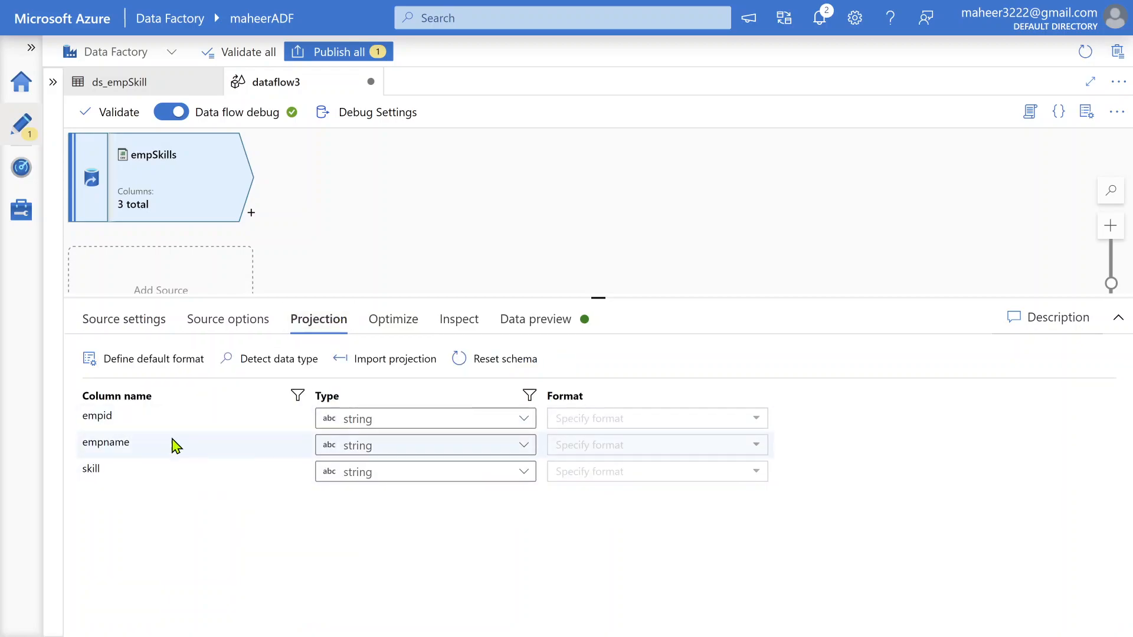
pyautogui.click(535, 323)
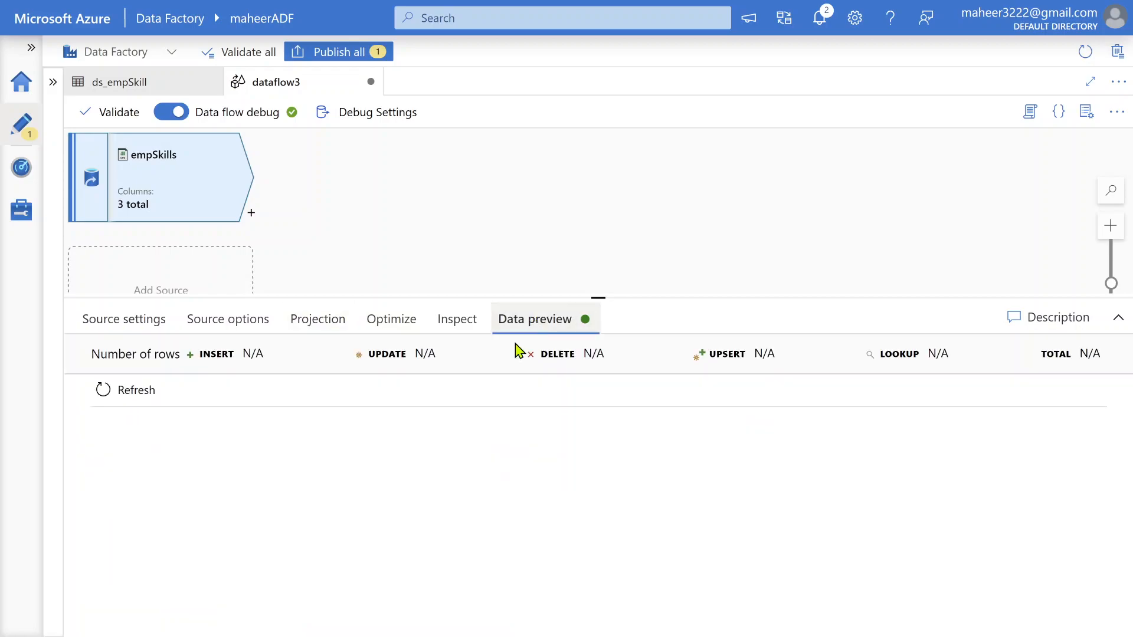
pyautogui.click(145, 401)
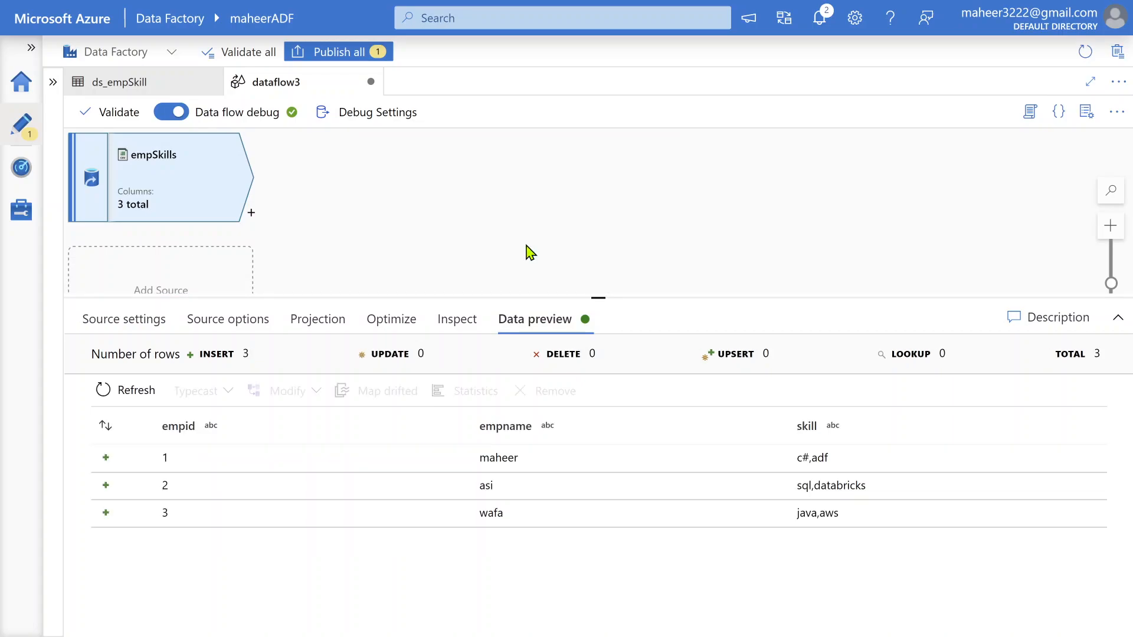
# - Examine the comma-separated values of the skill column in the empSkills data preview
pyautogui.click(642, 260)
pyautogui.click(241, 177)
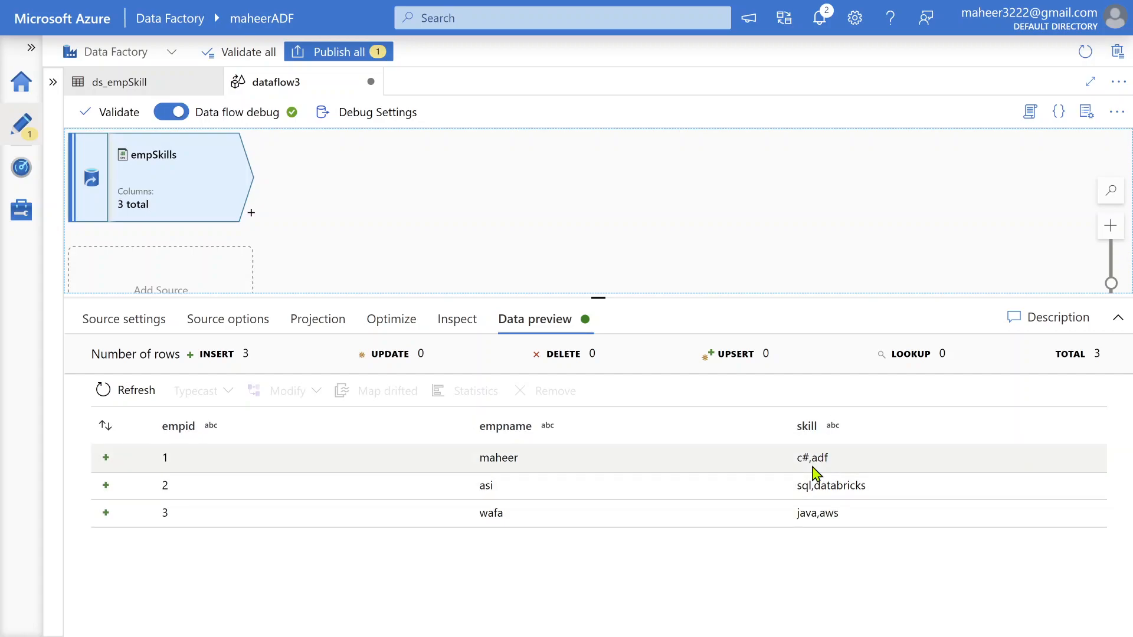
pyautogui.moveTo(803, 459); pyautogui.dragTo(830, 499)
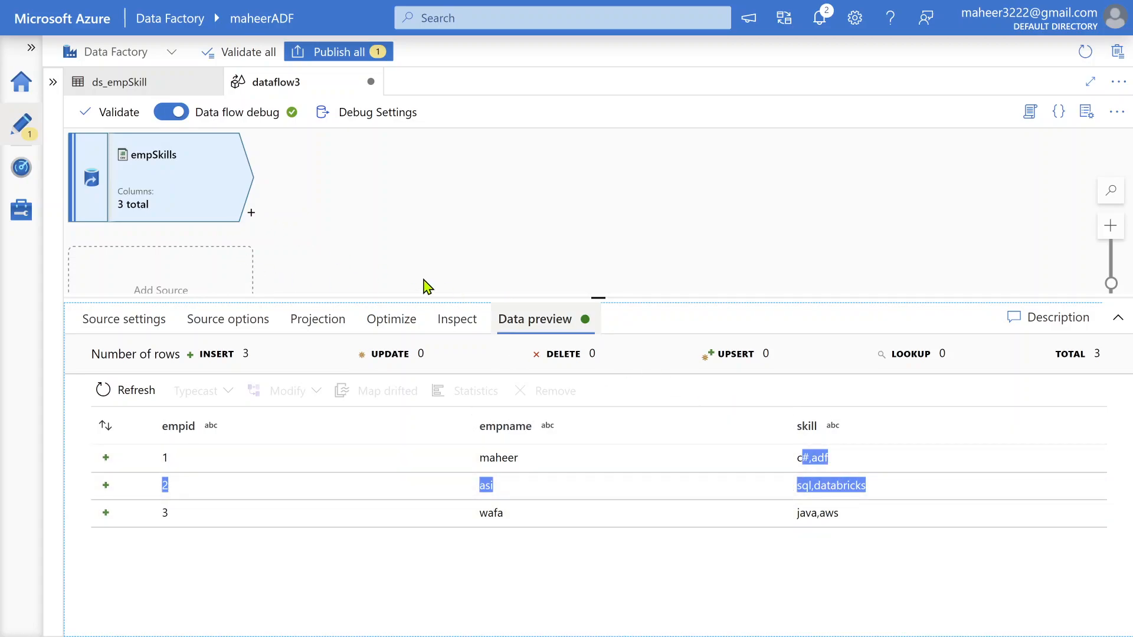
pyautogui.click(872, 487)
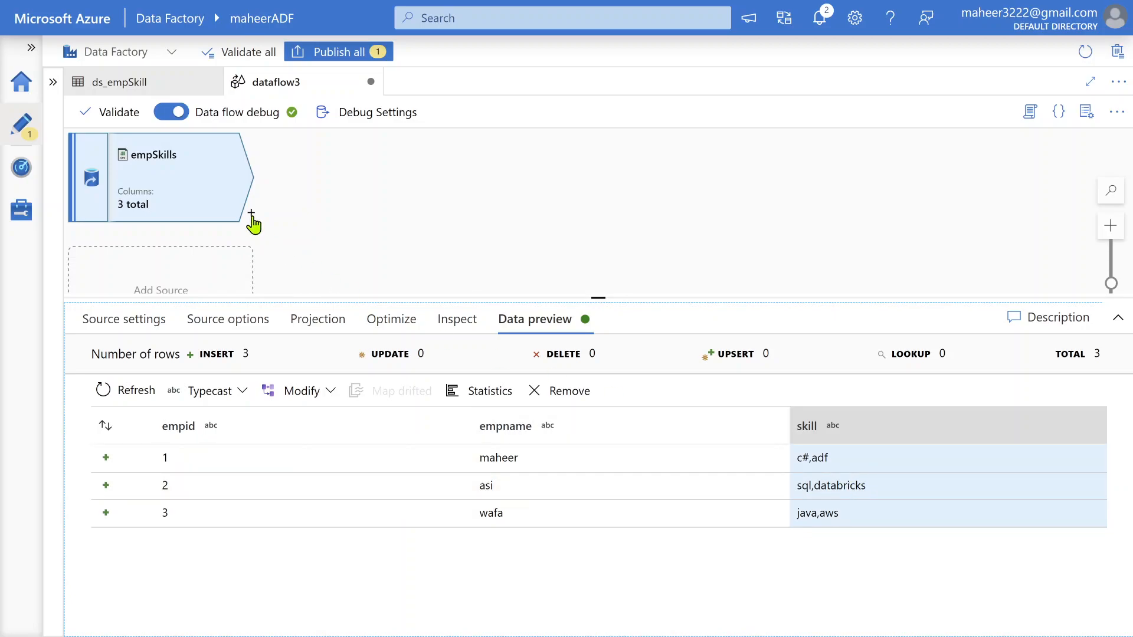
# - Add a Derived Column transformation after the empSkills source and choose skill as the column to derive
pyautogui.moveTo(831, 470); pyautogui.dragTo(803, 462)
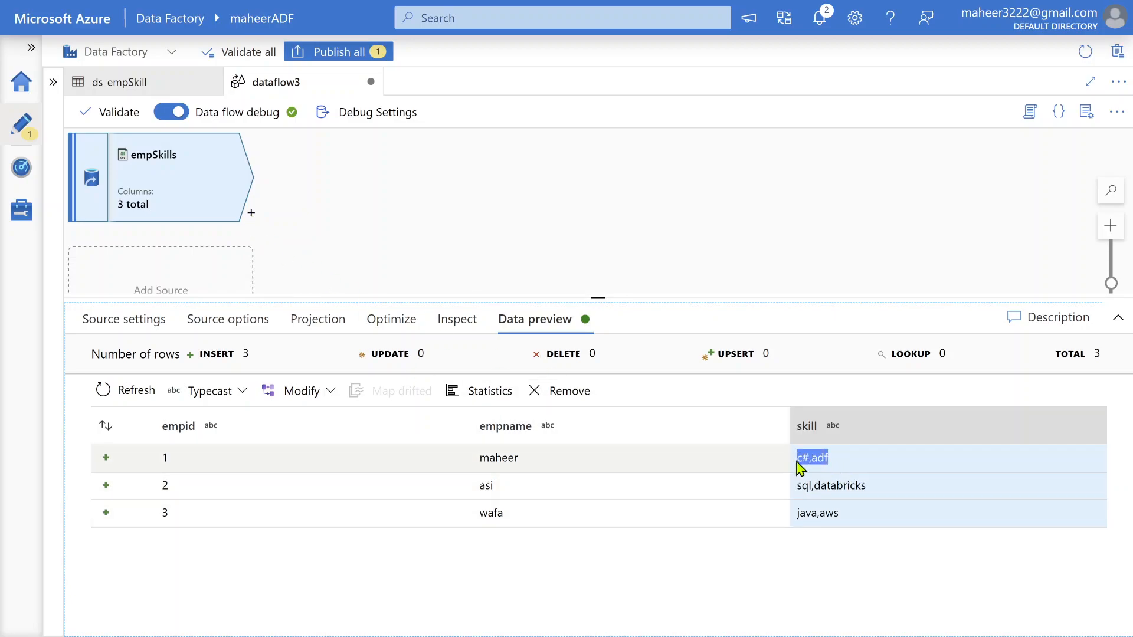
pyautogui.moveTo(888, 494); pyautogui.dragTo(796, 486)
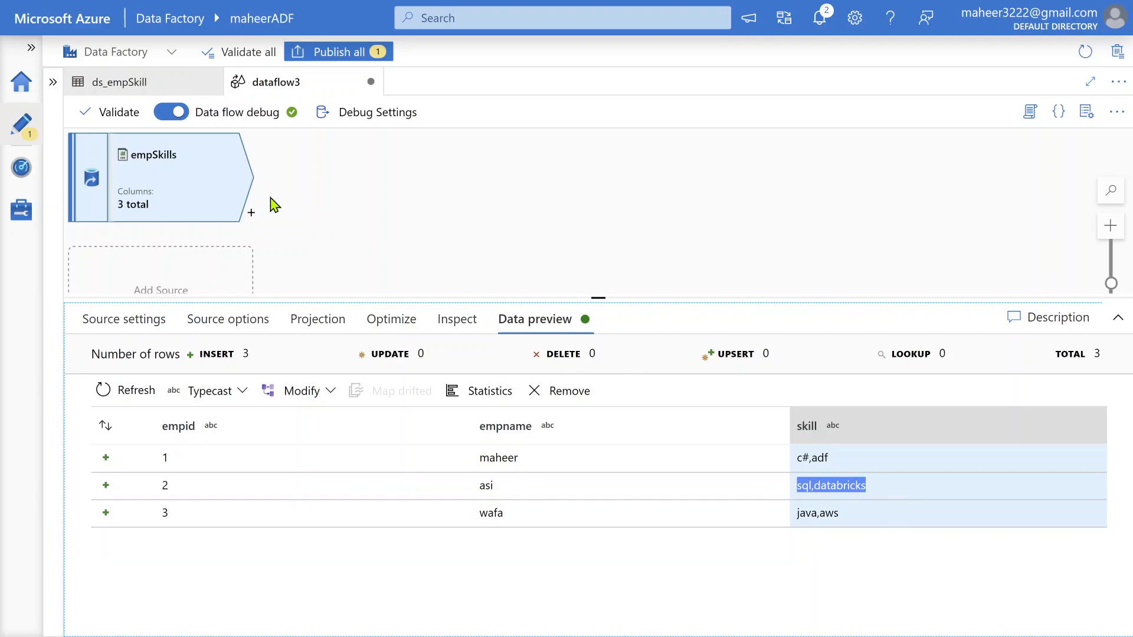
pyautogui.click(251, 213)
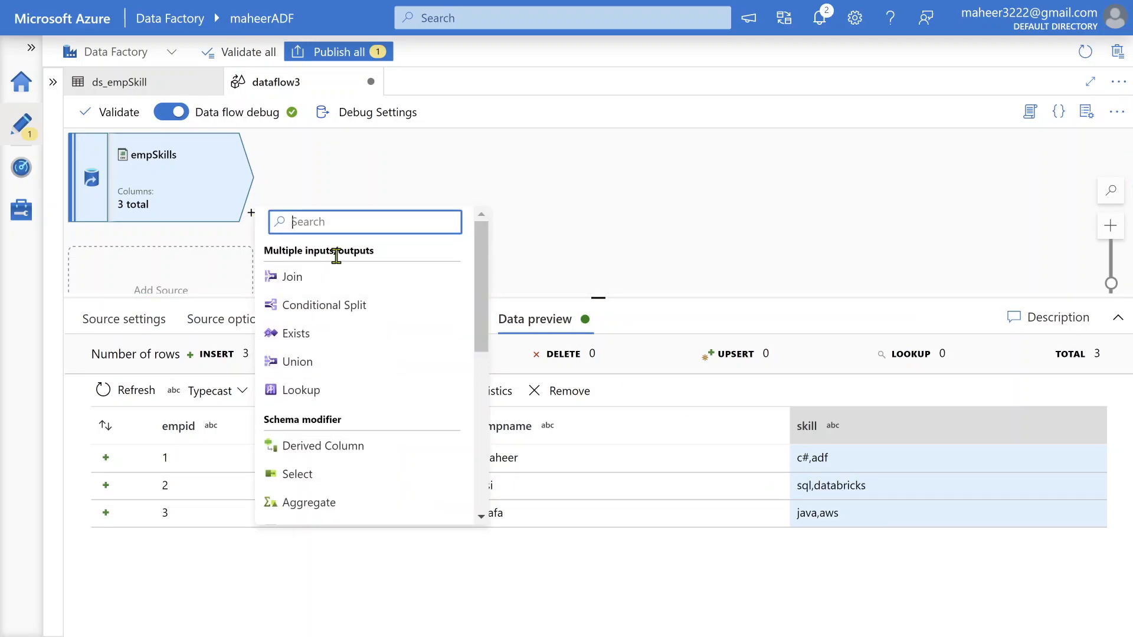
pyautogui.click(315, 447)
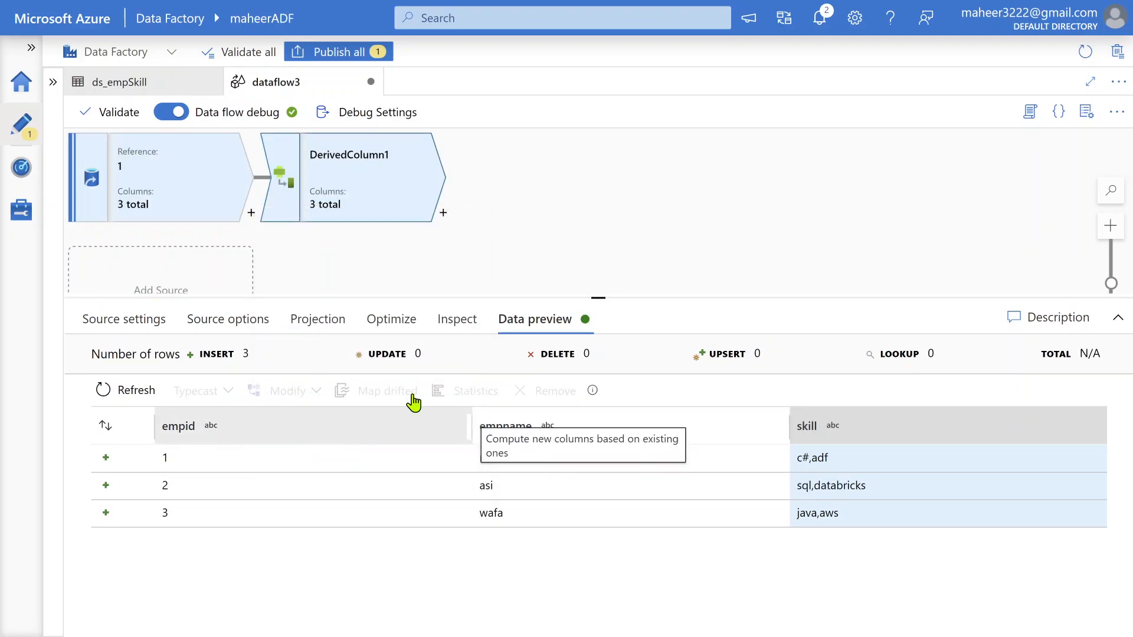
pyautogui.moveTo(368, 298); pyautogui.dragTo(379, 206)
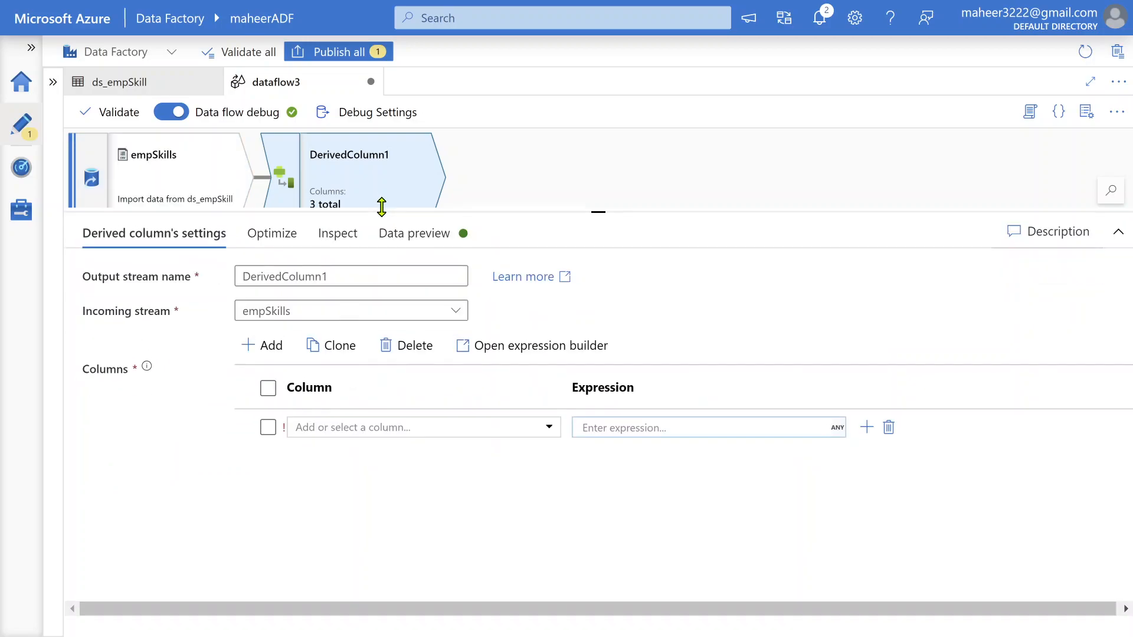
pyautogui.click(549, 424)
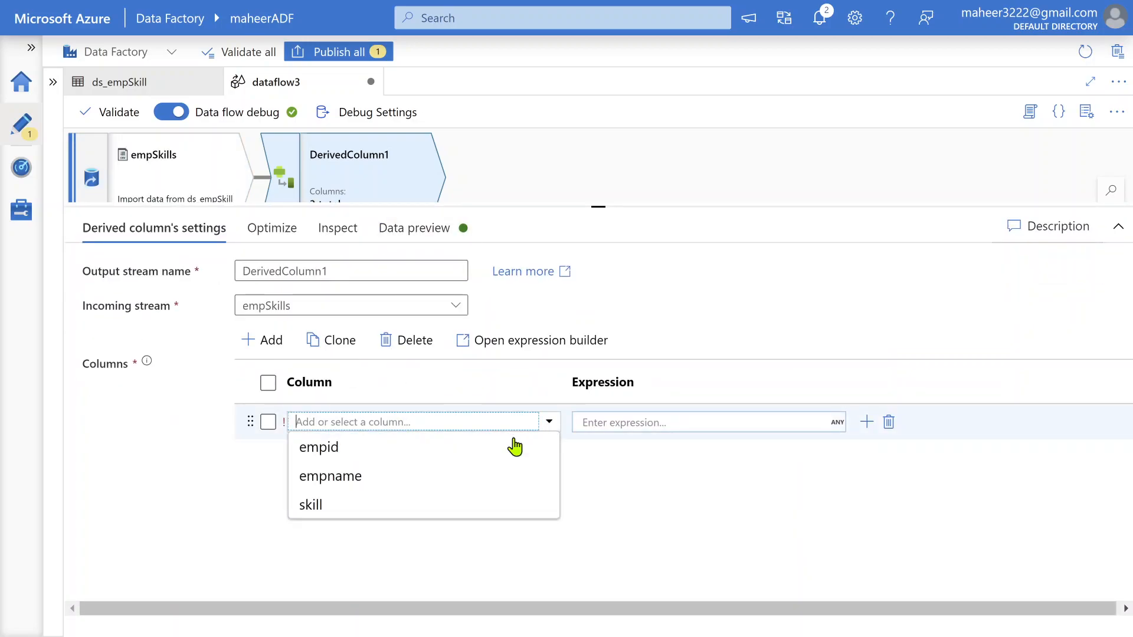
pyautogui.click(362, 504)
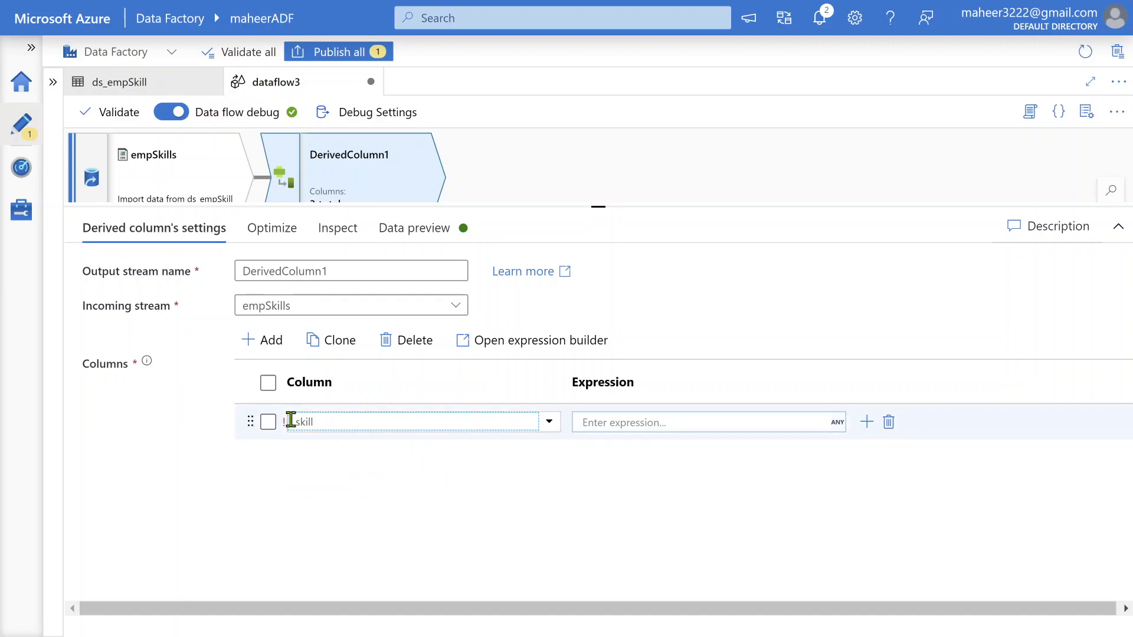
# - Open the expression builder for the skill column, search for the split function and read its usage examples
pyautogui.click(652, 422)
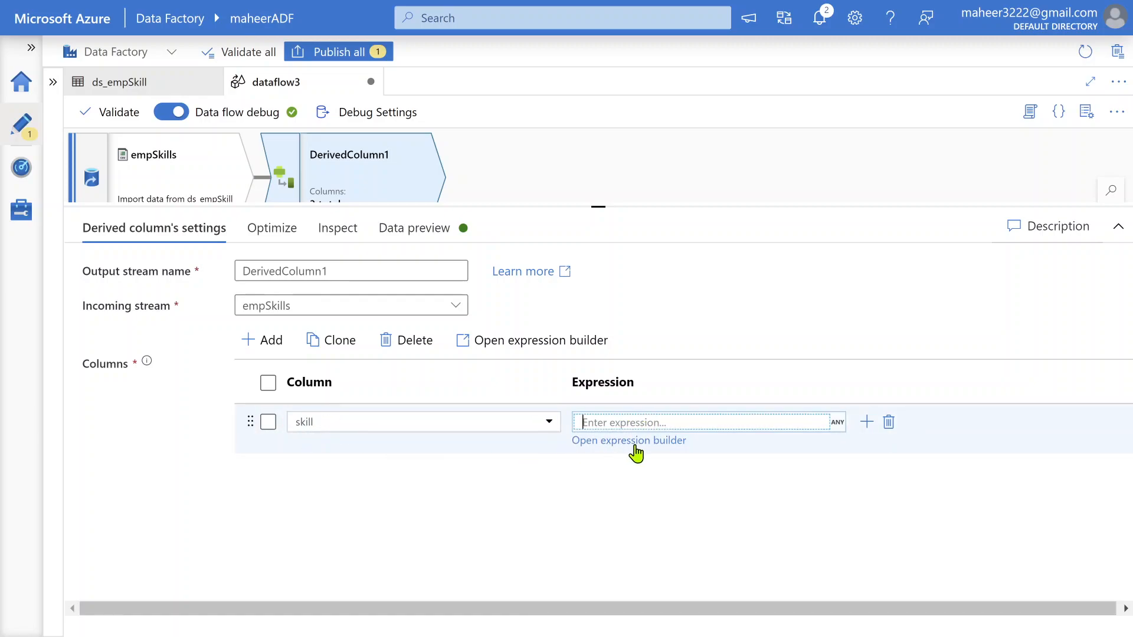
pyautogui.click(652, 442)
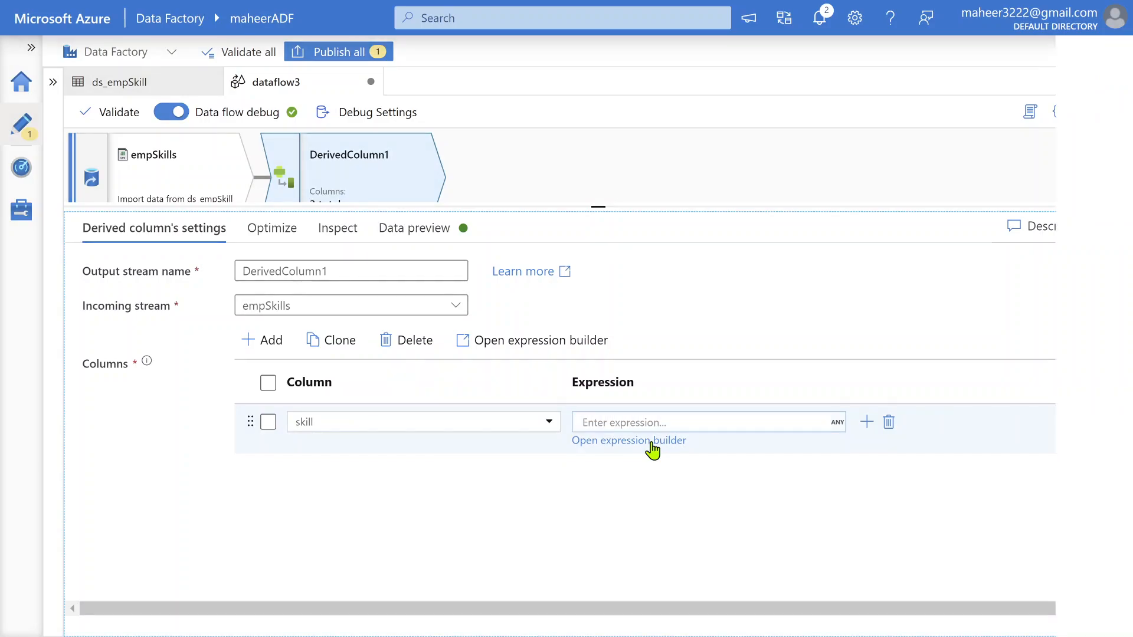
pyautogui.click(583, 358)
pyautogui.write('split')
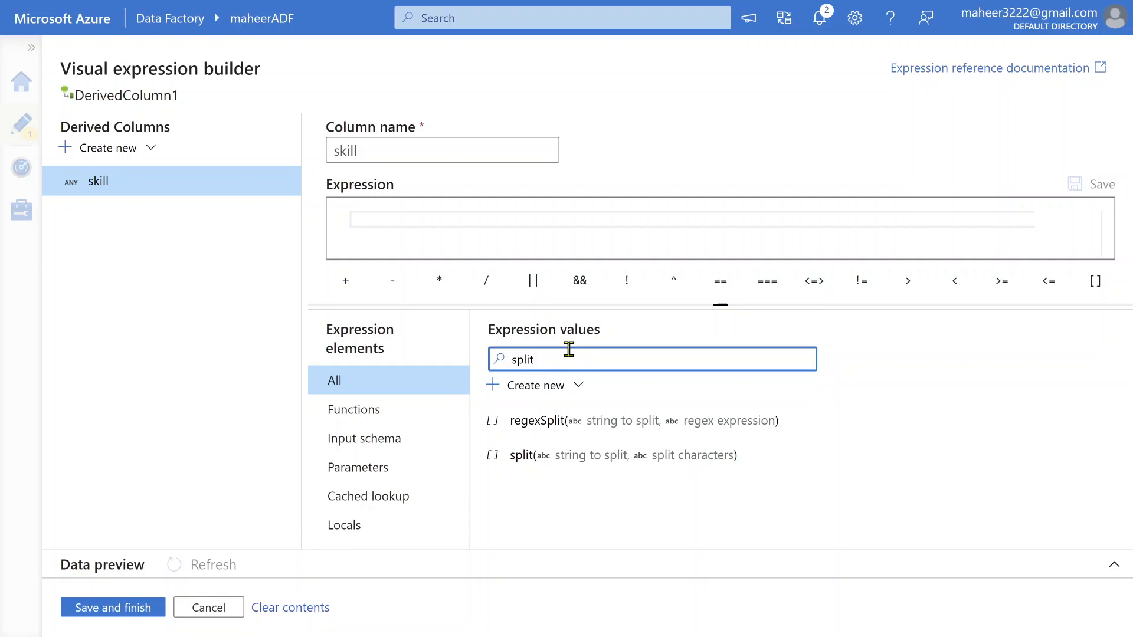
pyautogui.moveTo(532, 367); pyautogui.dragTo(517, 369)
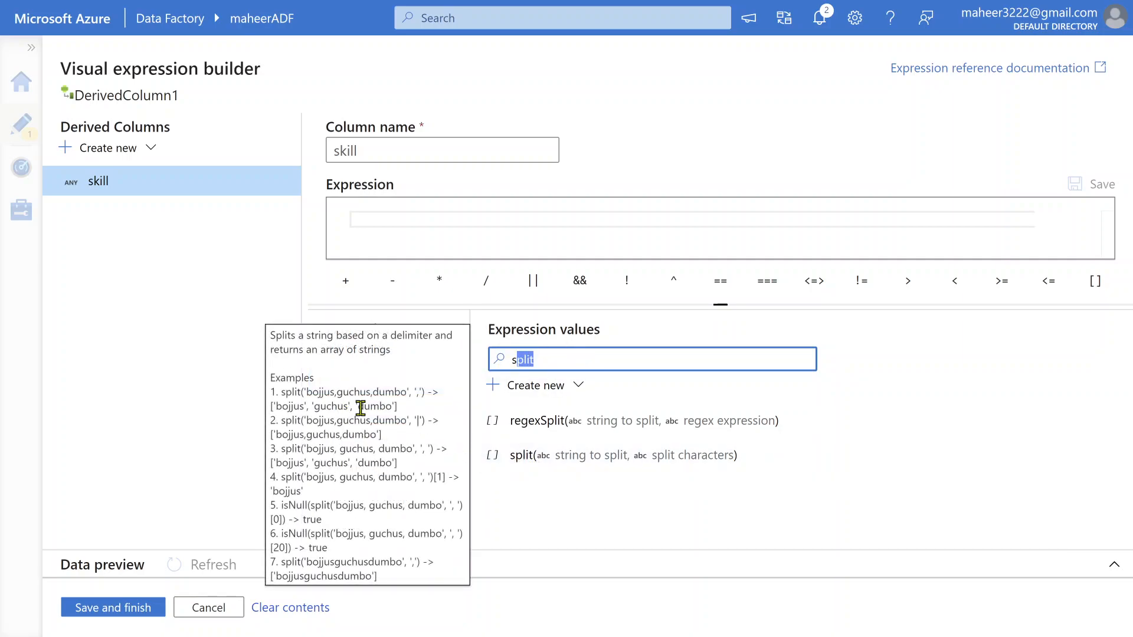
pyautogui.moveTo(304, 389); pyautogui.dragTo(401, 394)
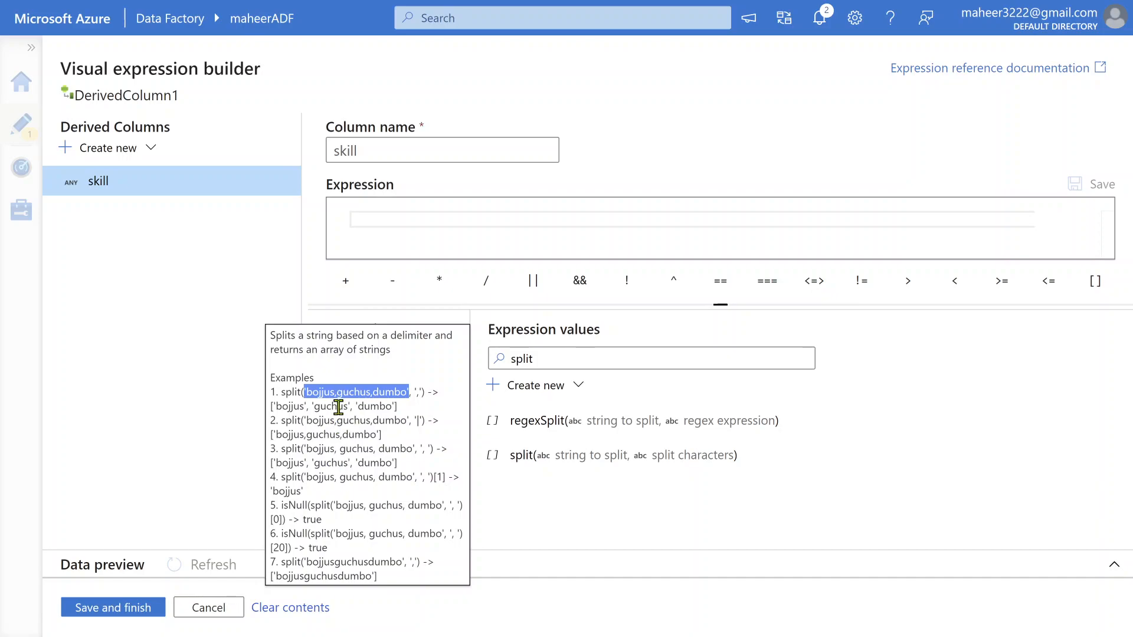
pyautogui.click(414, 393)
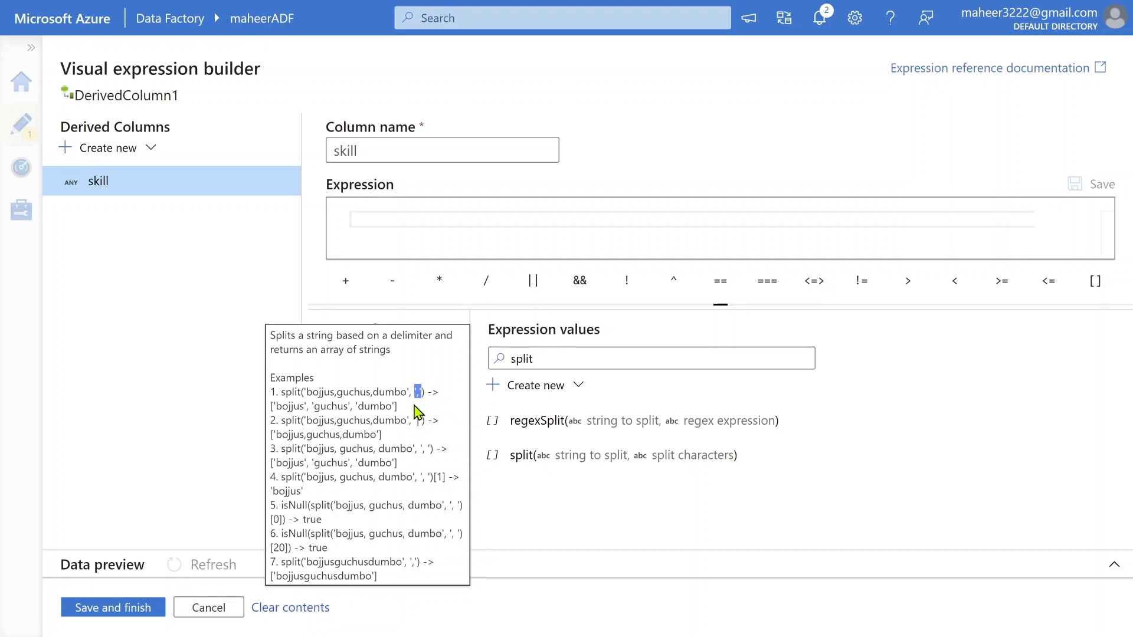
pyautogui.moveTo(312, 392); pyautogui.dragTo(288, 405)
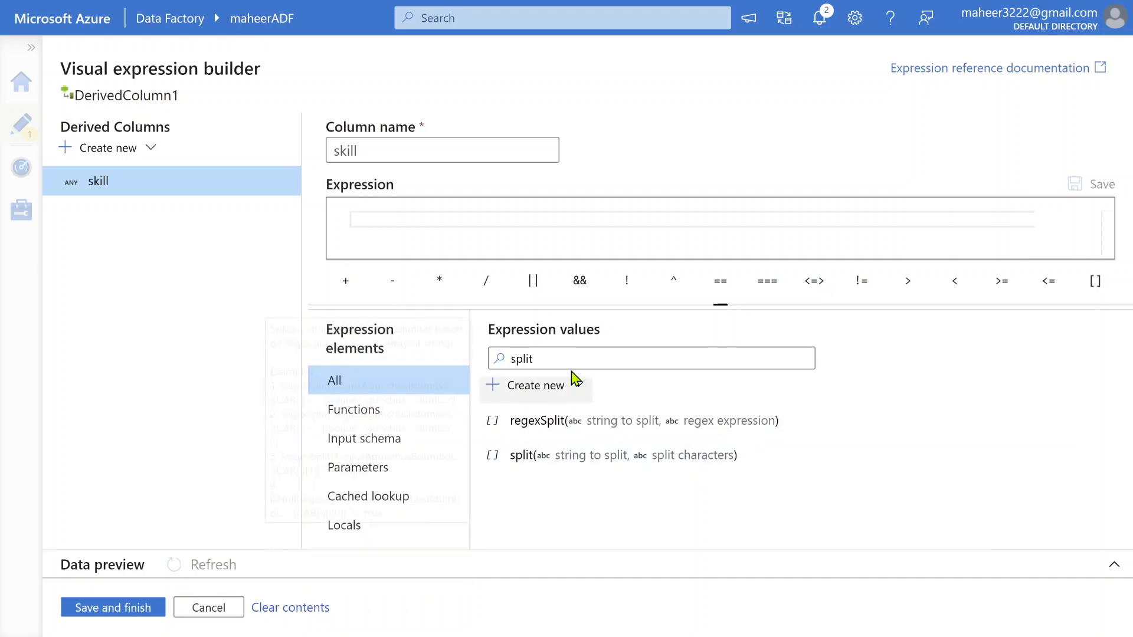
# - Set the skill column's expression to split(skill,',') and save it
pyautogui.click(554, 457)
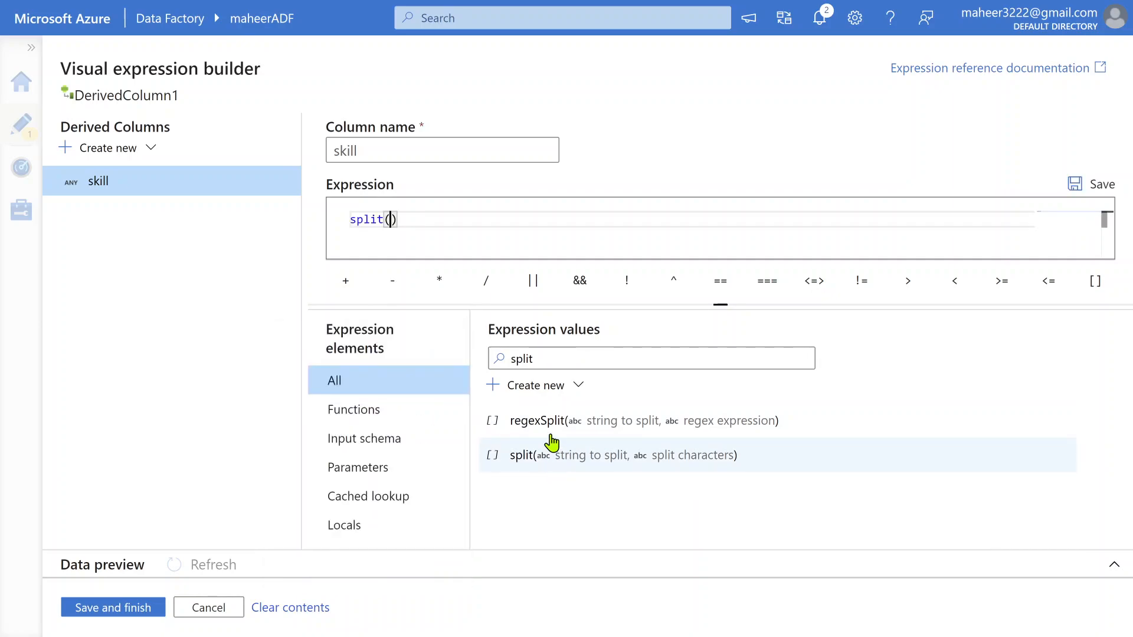
pyautogui.moveTo(412, 223); pyautogui.dragTo(350, 227)
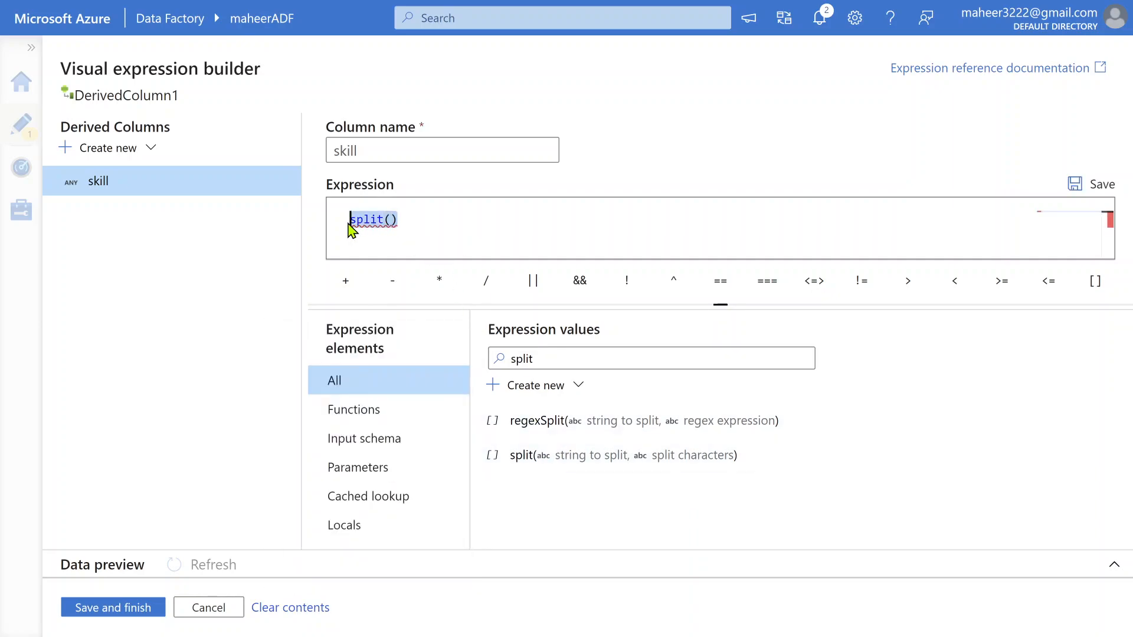
pyautogui.click(547, 362)
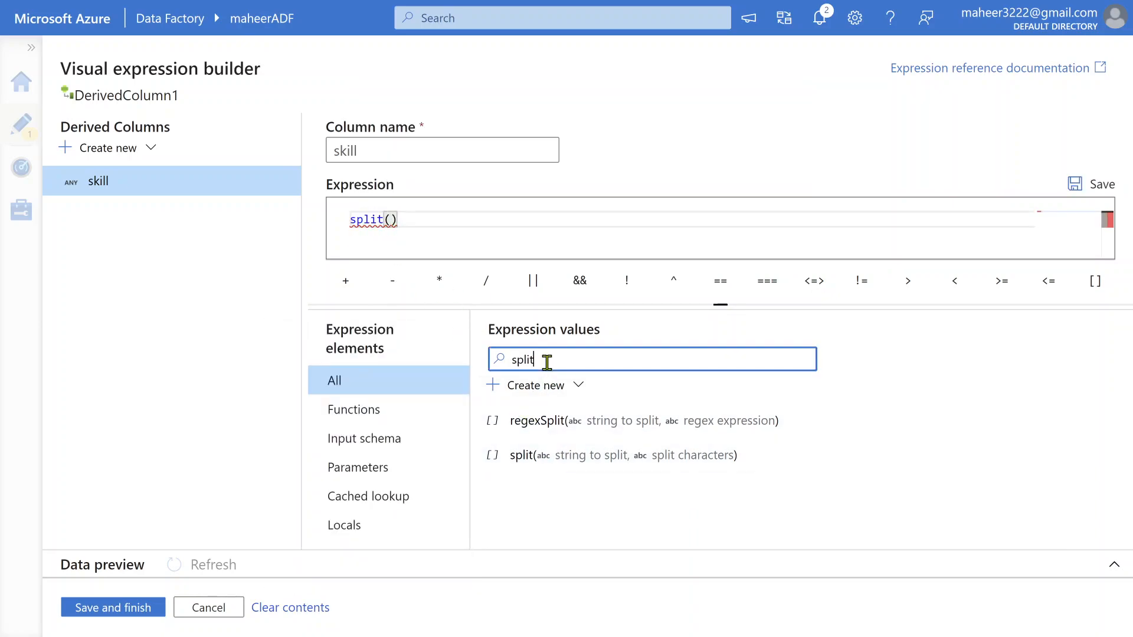
pyautogui.press('BackSpace')
pyautogui.press('BackSpace')
pyautogui.press('BackSpace')
pyautogui.press('BackSpace')
pyautogui.press('BackSpace')
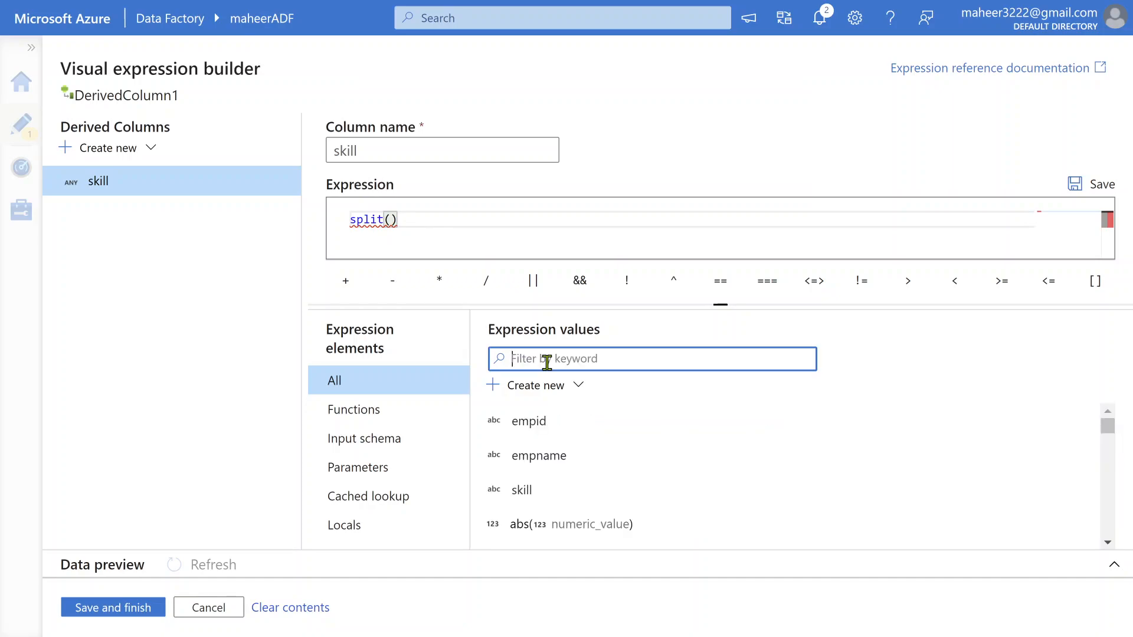
pyautogui.click(529, 491)
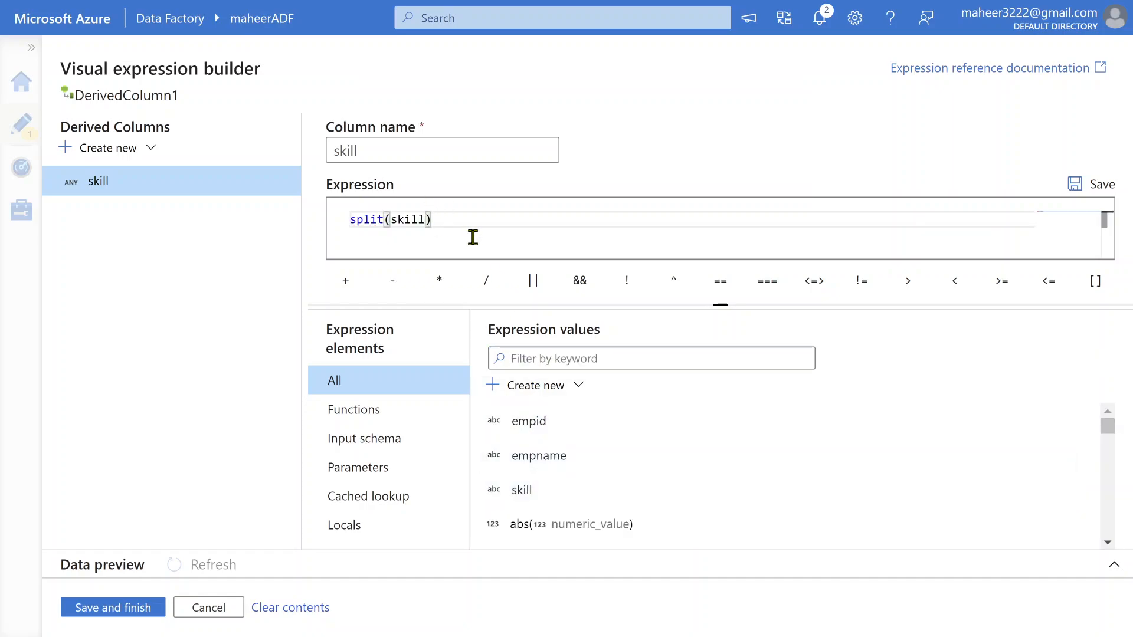
pyautogui.write(",',")
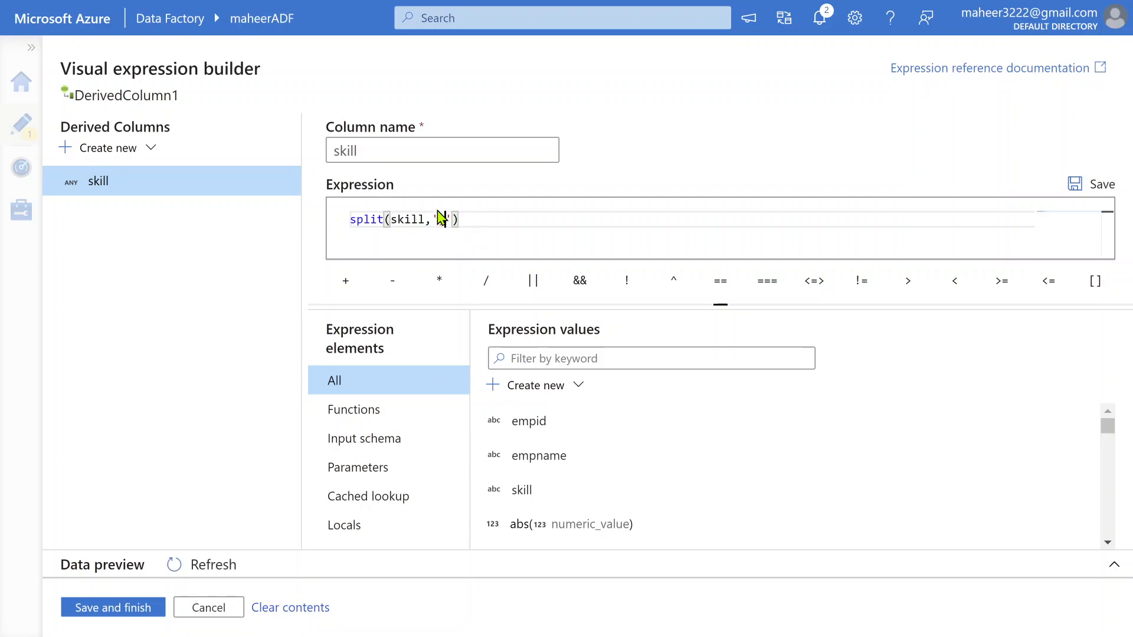
pyautogui.click(113, 608)
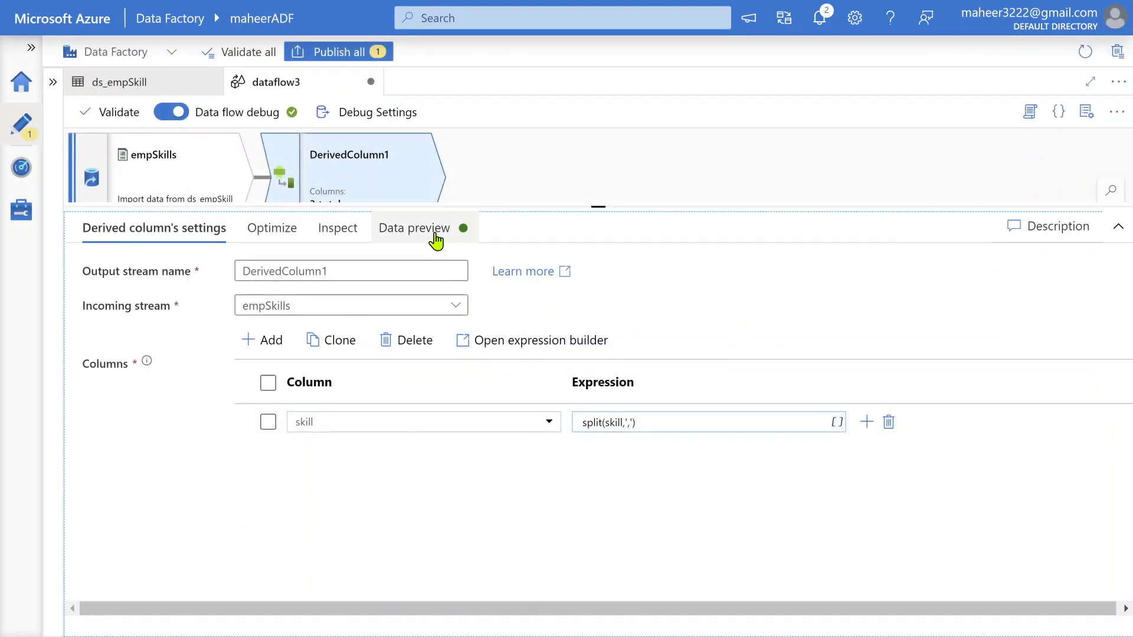
# - Load the data preview of DerivedColumn1 and review the original skill values in the empSkills preview for comparison
pyautogui.click(435, 252)
pyautogui.click(143, 307)
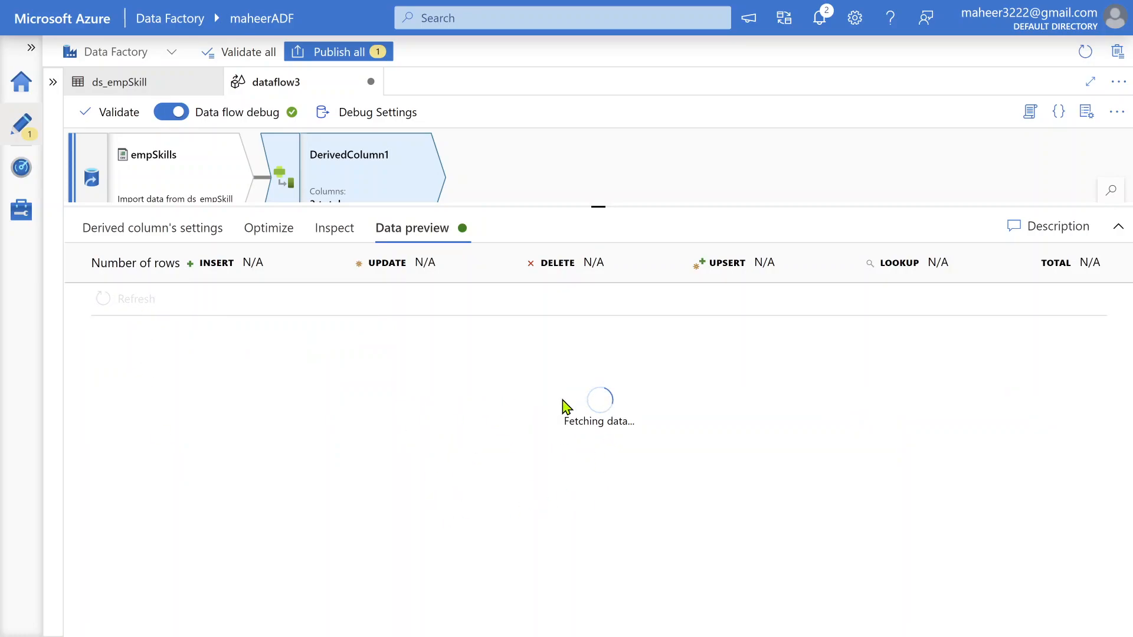
pyautogui.click(188, 189)
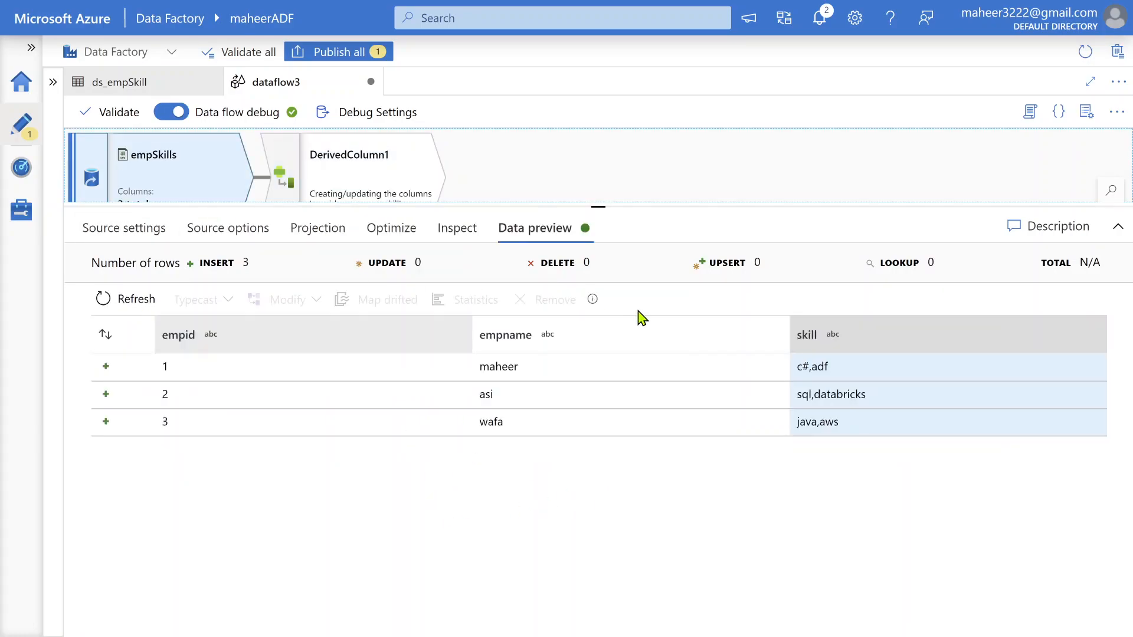
pyautogui.moveTo(797, 367); pyautogui.dragTo(859, 427)
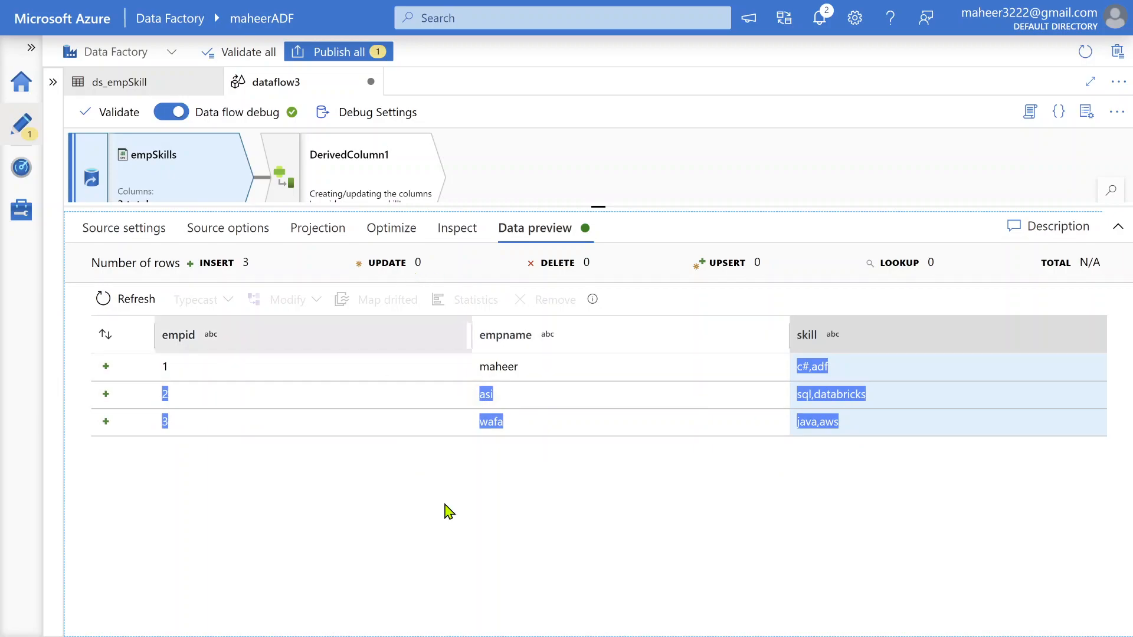
# - Inspect the skill array elements of all three rows in the DerivedColumn1 data preview
pyautogui.click(363, 158)
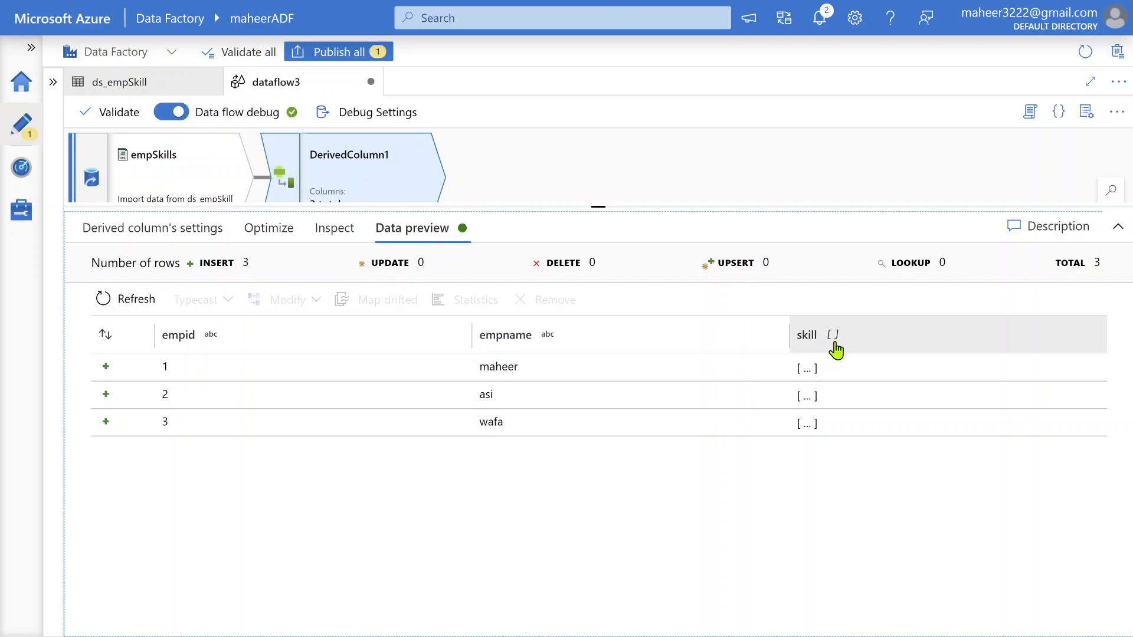
pyautogui.click(805, 370)
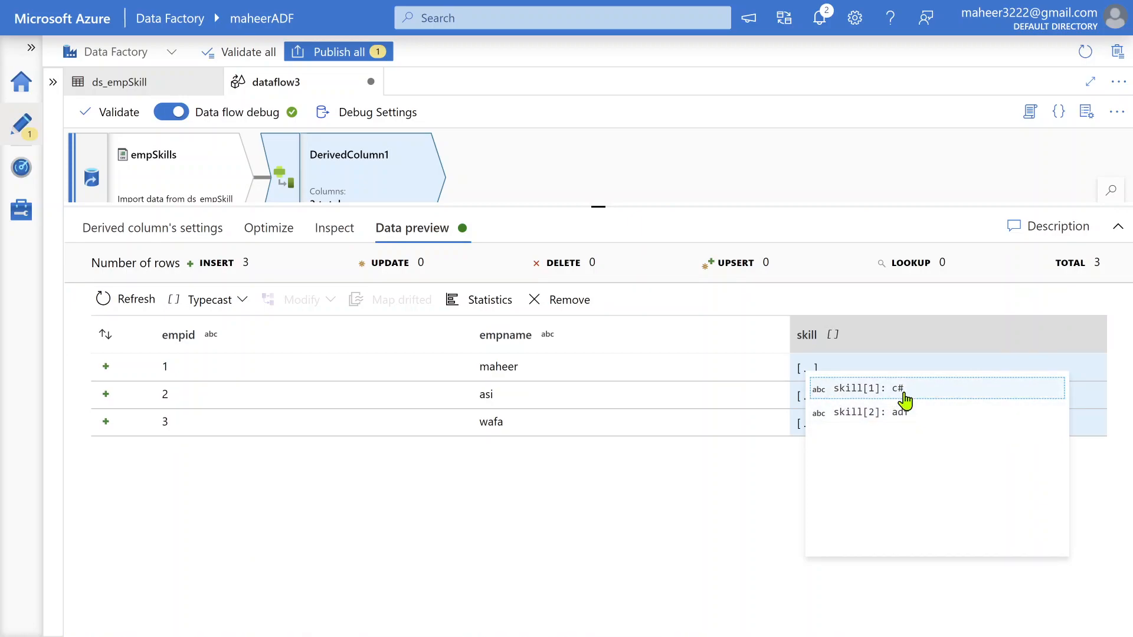
pyautogui.click(766, 495)
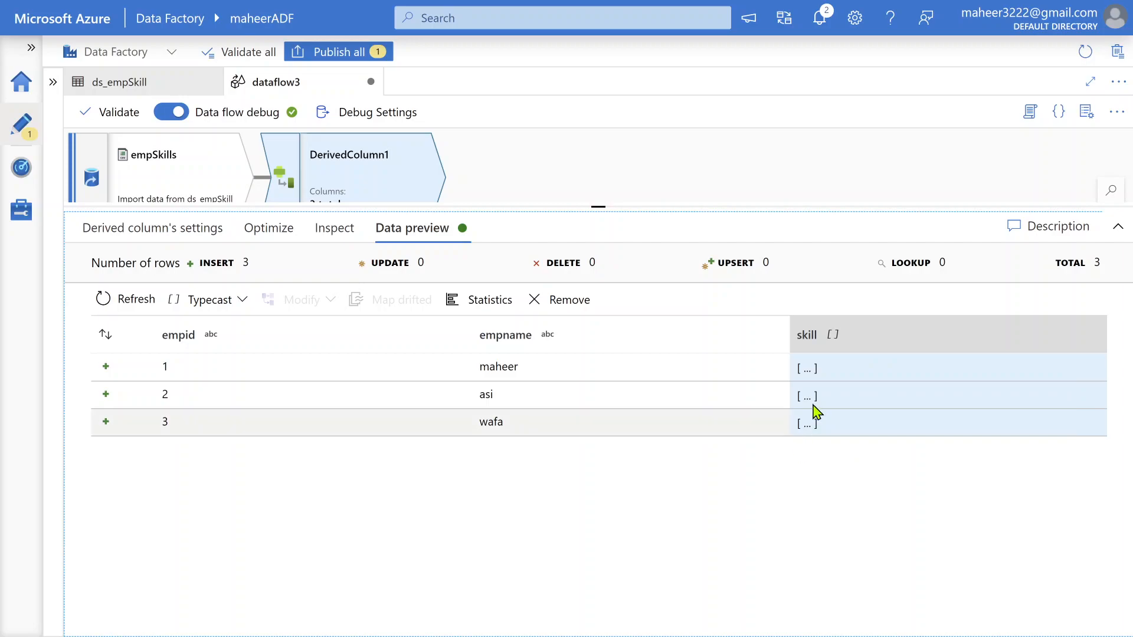
pyautogui.click(807, 397)
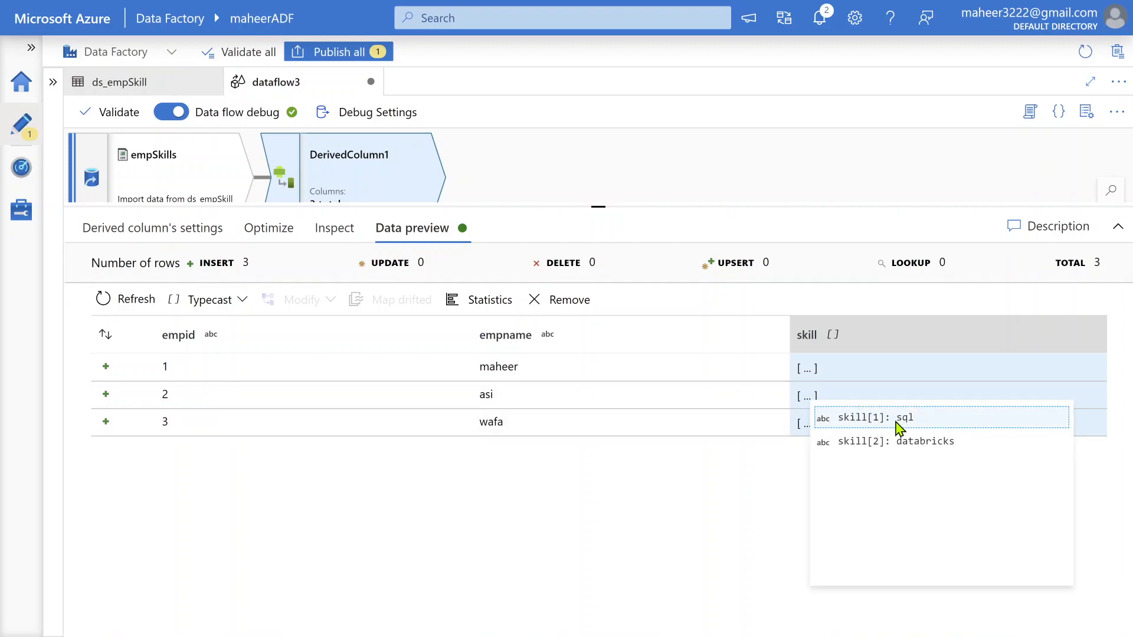
pyautogui.click(700, 498)
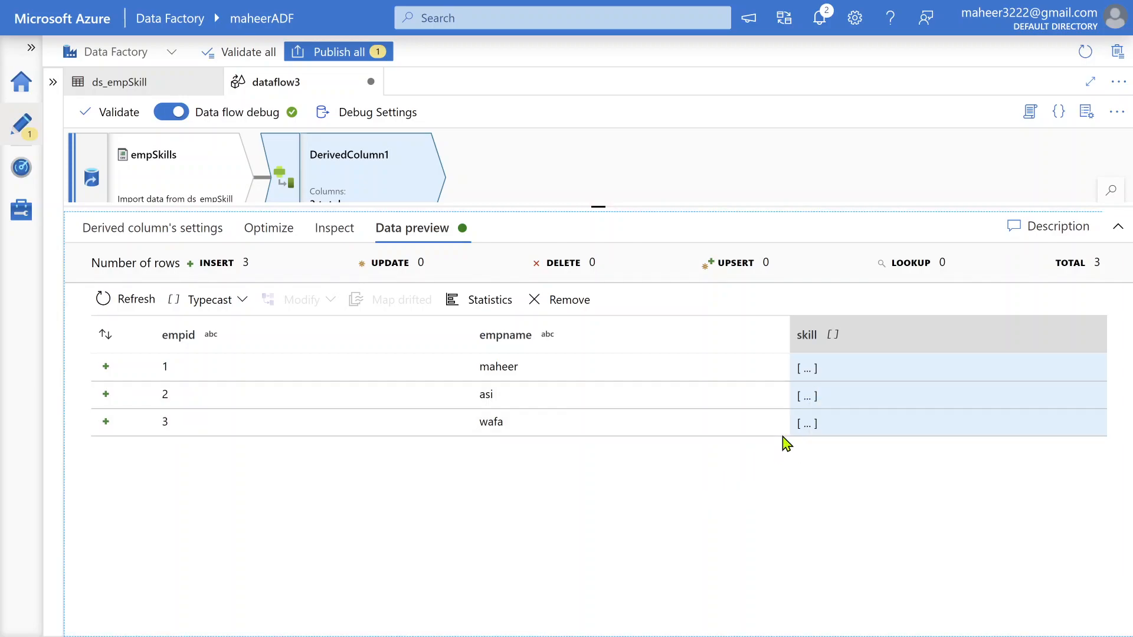
pyautogui.click(808, 425)
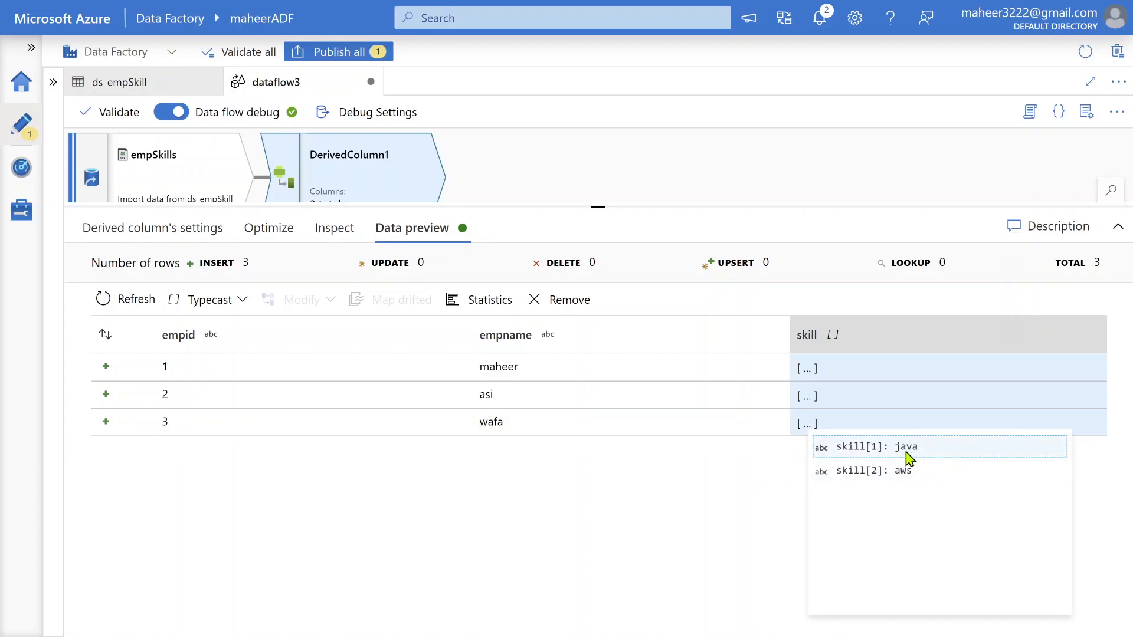
pyautogui.click(673, 511)
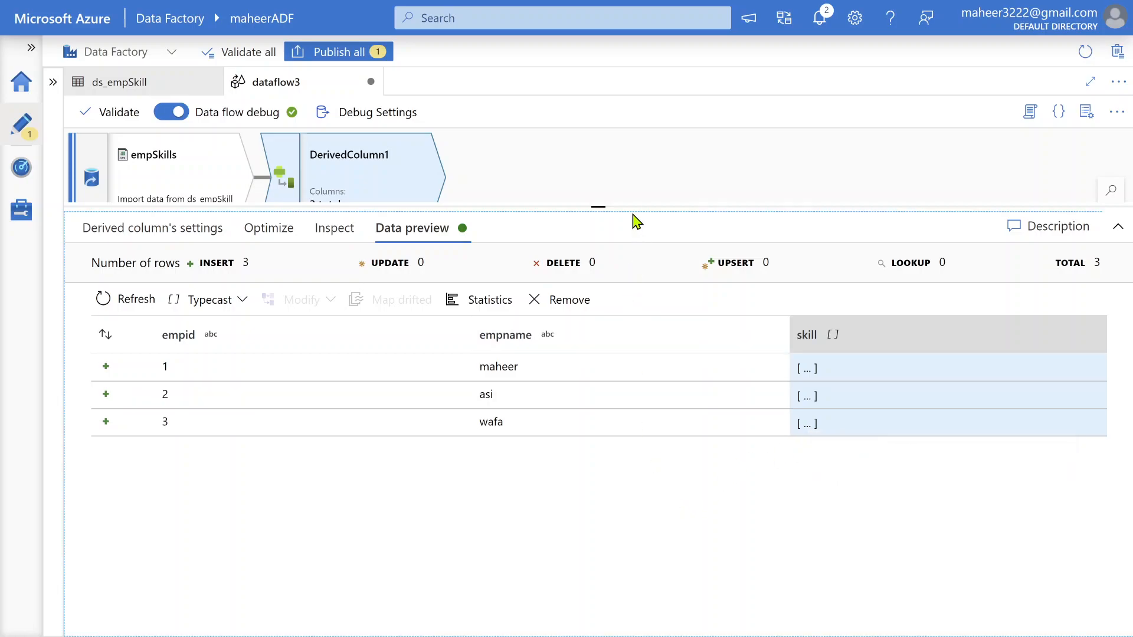
# - Add a Flatten transformation after DerivedColumn1 and enlarge its settings area
pyautogui.moveTo(632, 207); pyautogui.dragTo(624, 306)
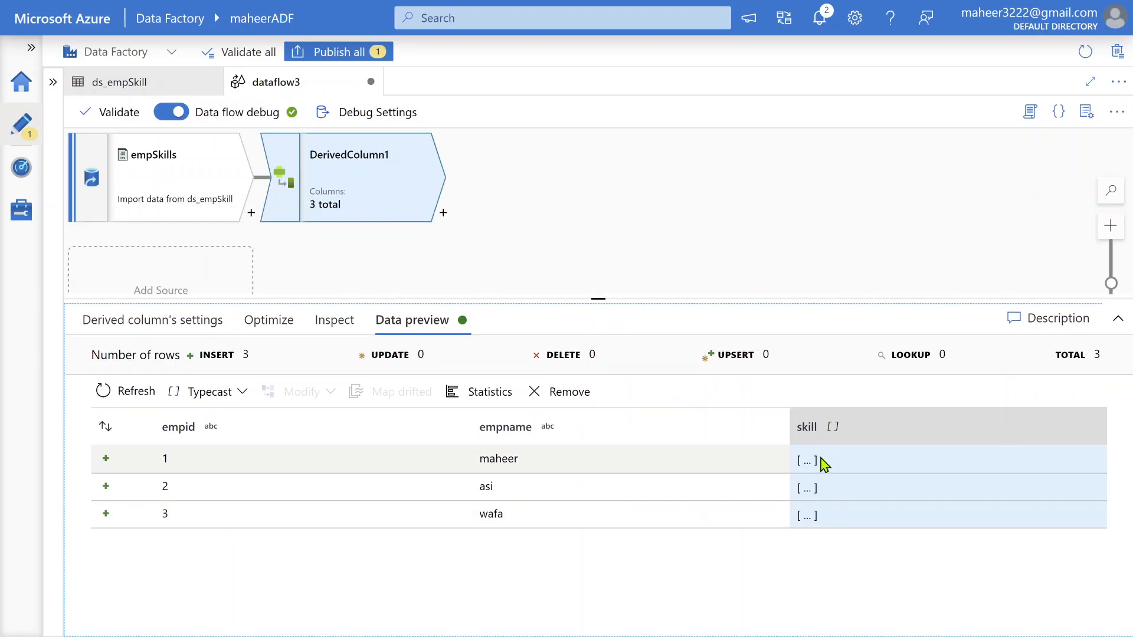
pyautogui.click(443, 214)
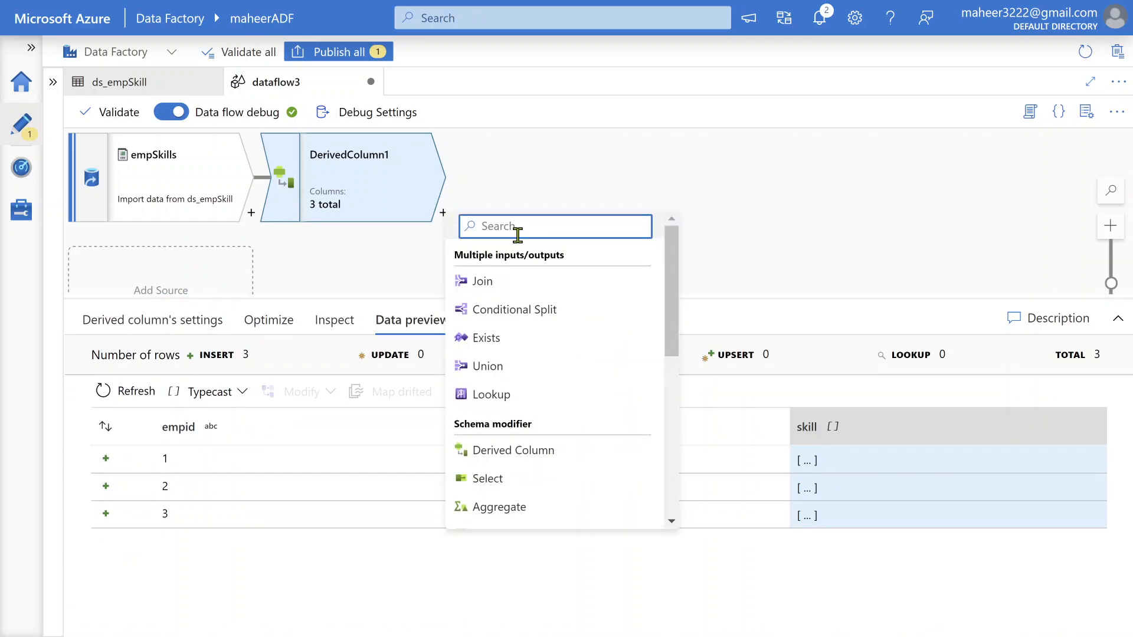
pyautogui.write('flatt')
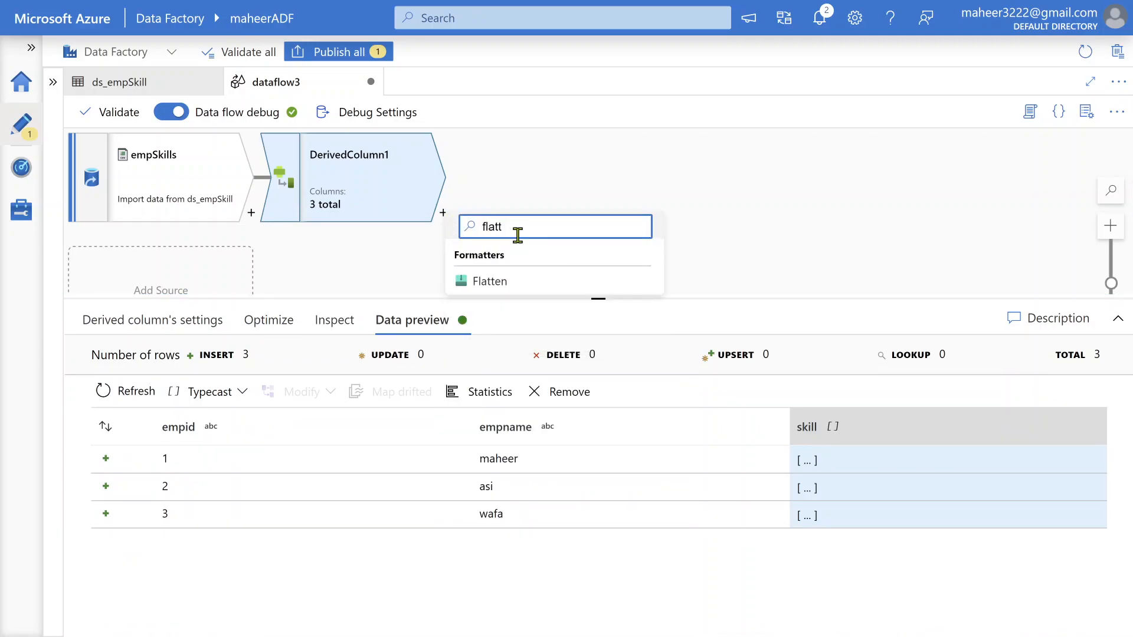
pyautogui.click(506, 284)
pyautogui.moveTo(601, 295); pyautogui.dragTo(561, 182)
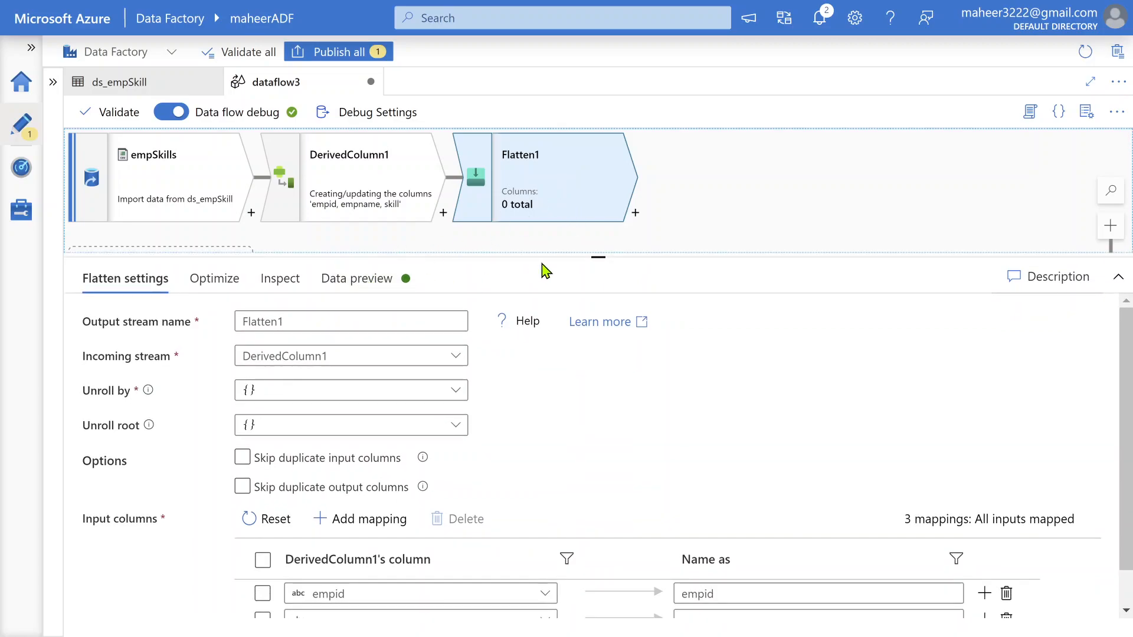
# - Set the Flatten1 transformation to unroll by the skill array
pyautogui.moveTo(546, 258); pyautogui.dragTo(544, 229)
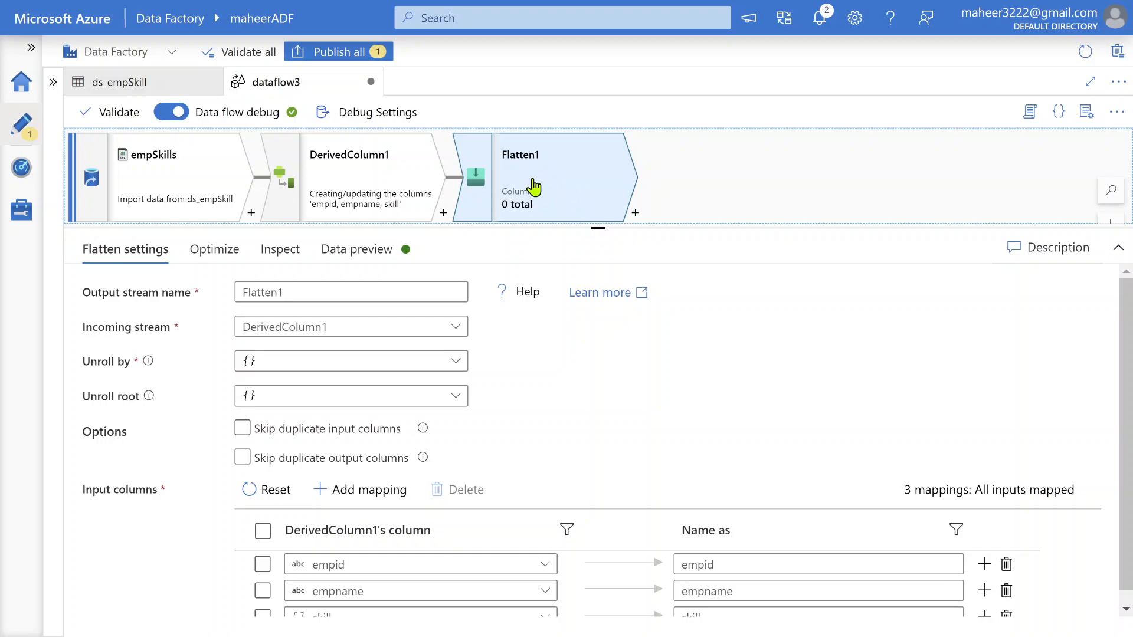
pyautogui.click(307, 362)
pyautogui.click(296, 441)
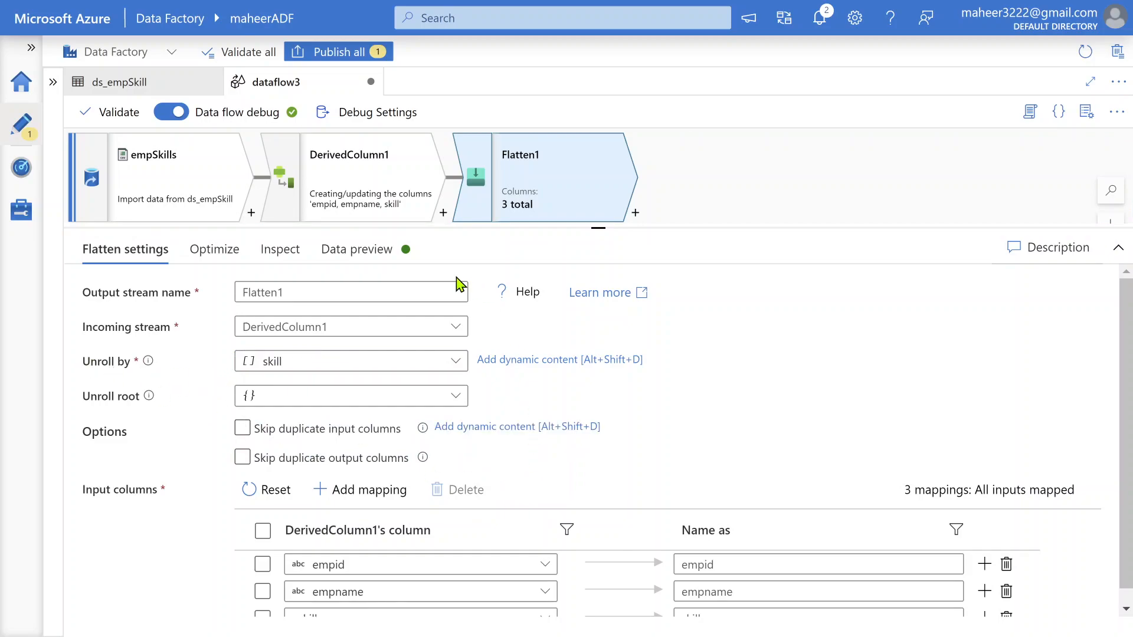
# - Load the data preview of Flatten1 and review the empname and skill values in each employee's rows
pyautogui.click(396, 249)
pyautogui.click(137, 331)
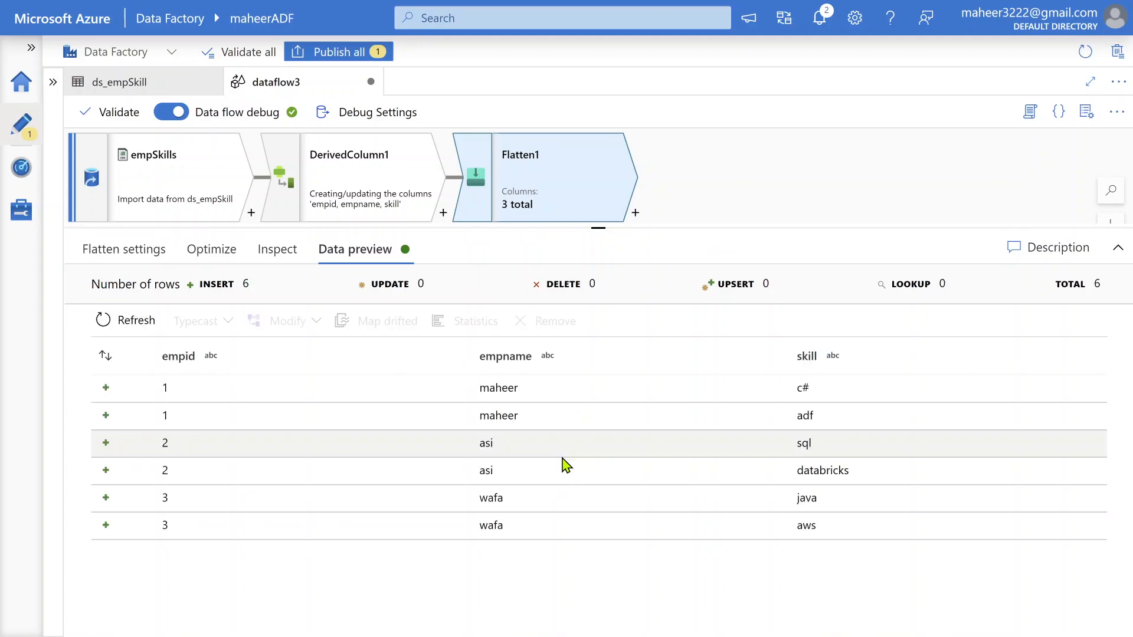
pyautogui.click(561, 463)
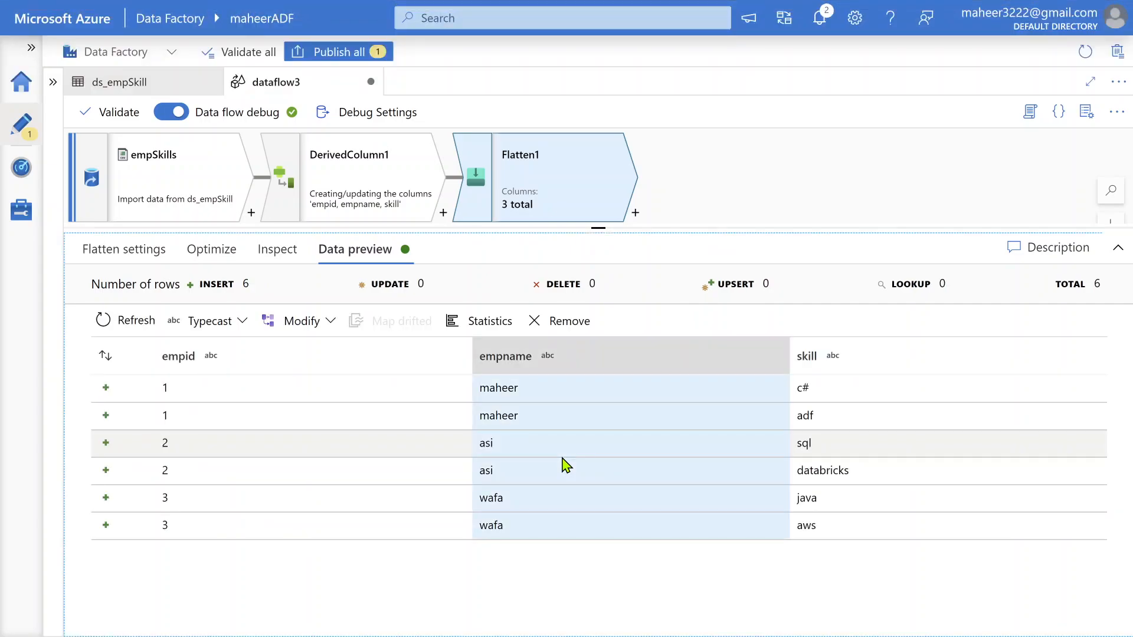
pyautogui.click(840, 392)
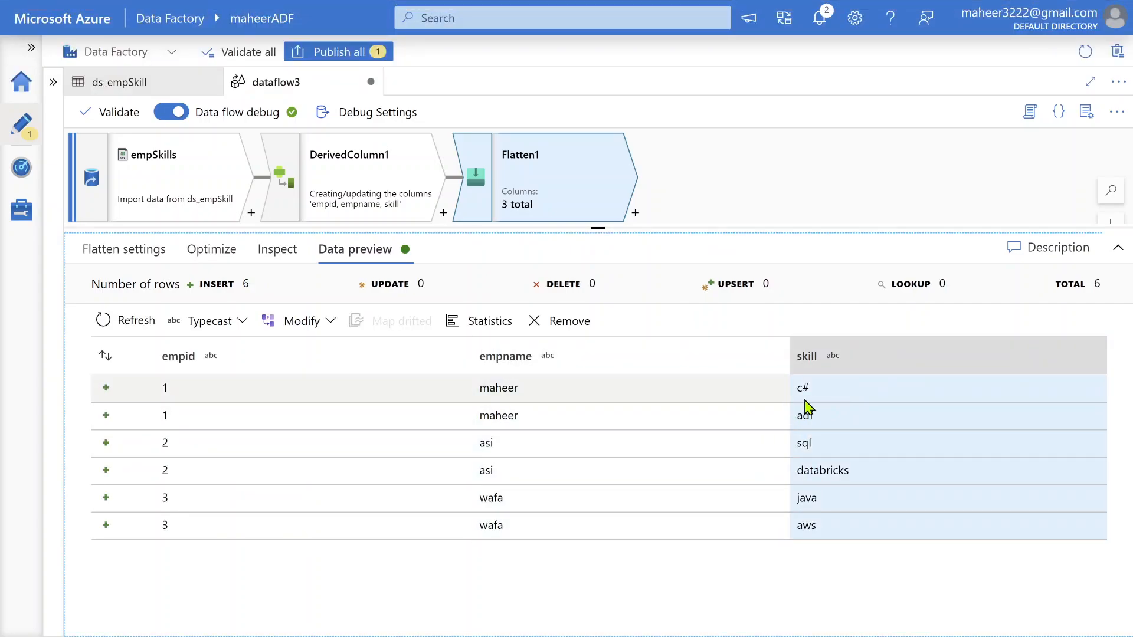
pyautogui.moveTo(150, 394); pyautogui.dragTo(555, 423)
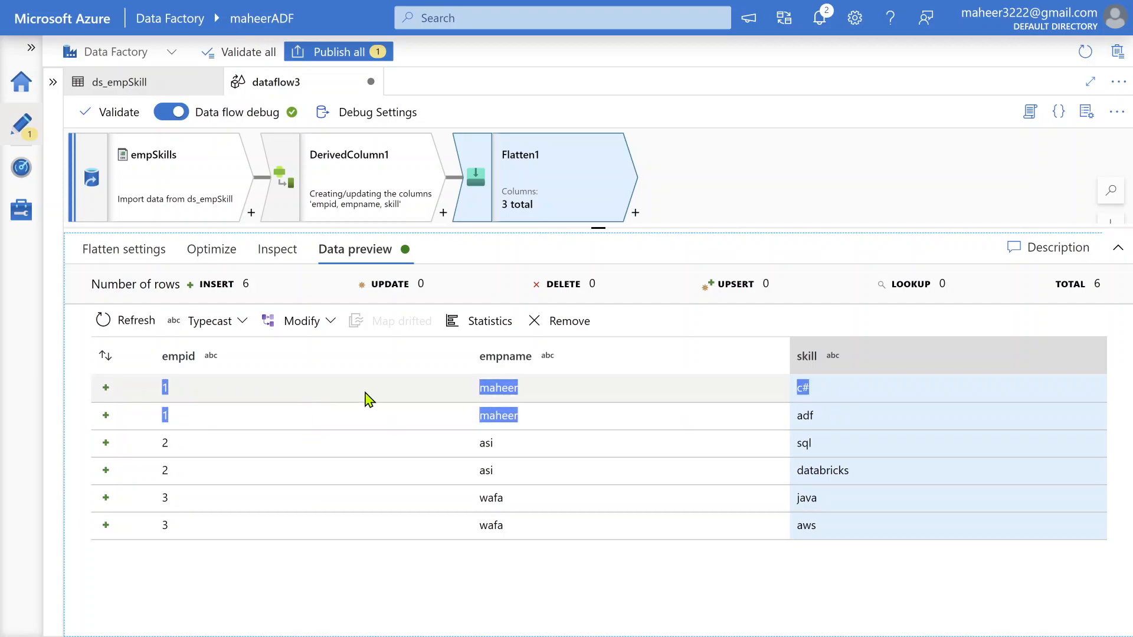
pyautogui.moveTo(829, 423); pyautogui.dragTo(798, 387)
pyautogui.moveTo(427, 455); pyautogui.dragTo(482, 465)
pyautogui.moveTo(150, 497); pyautogui.dragTo(196, 519)
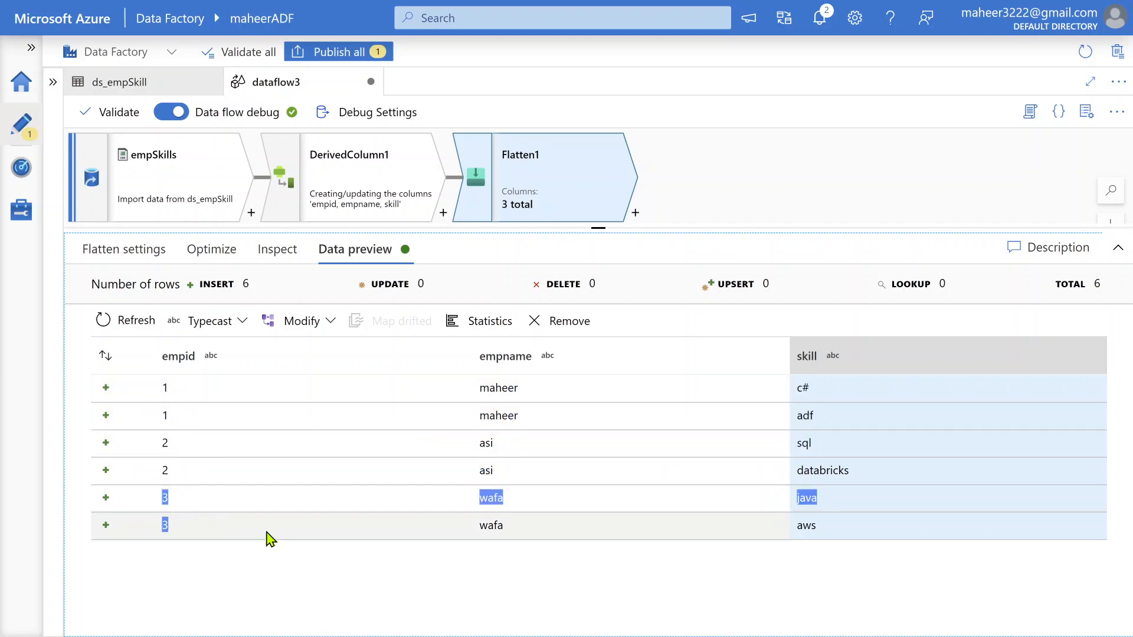
# - Compare the first employee's original record in the empSkills preview with the matching rows in the Flatten1 preview
pyautogui.click(196, 187)
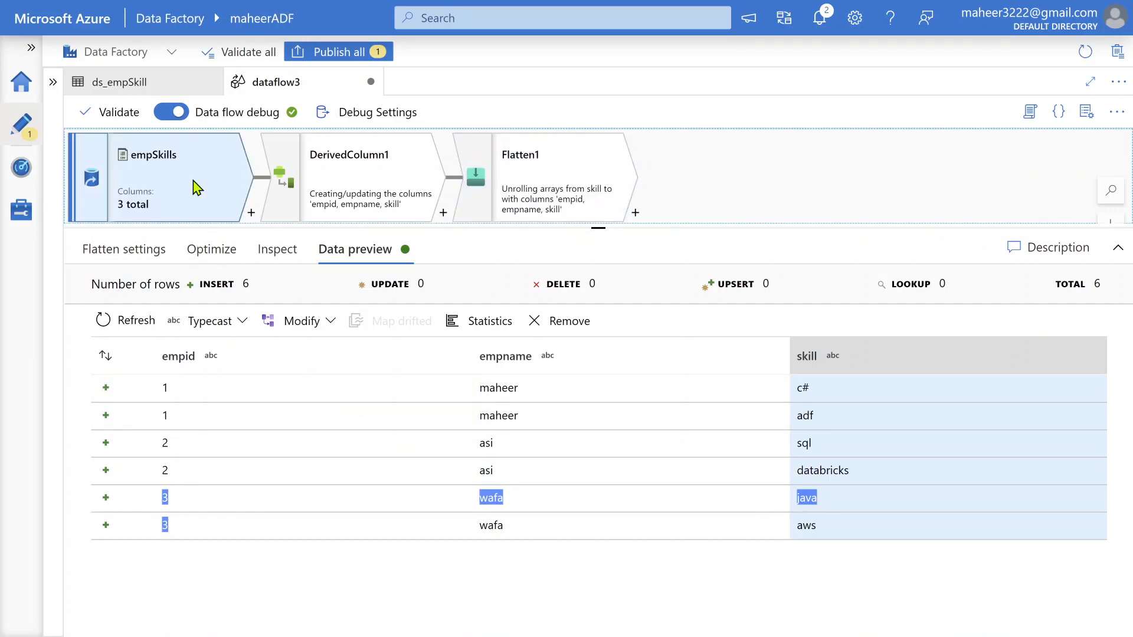
pyautogui.moveTo(829, 389); pyautogui.dragTo(268, 393)
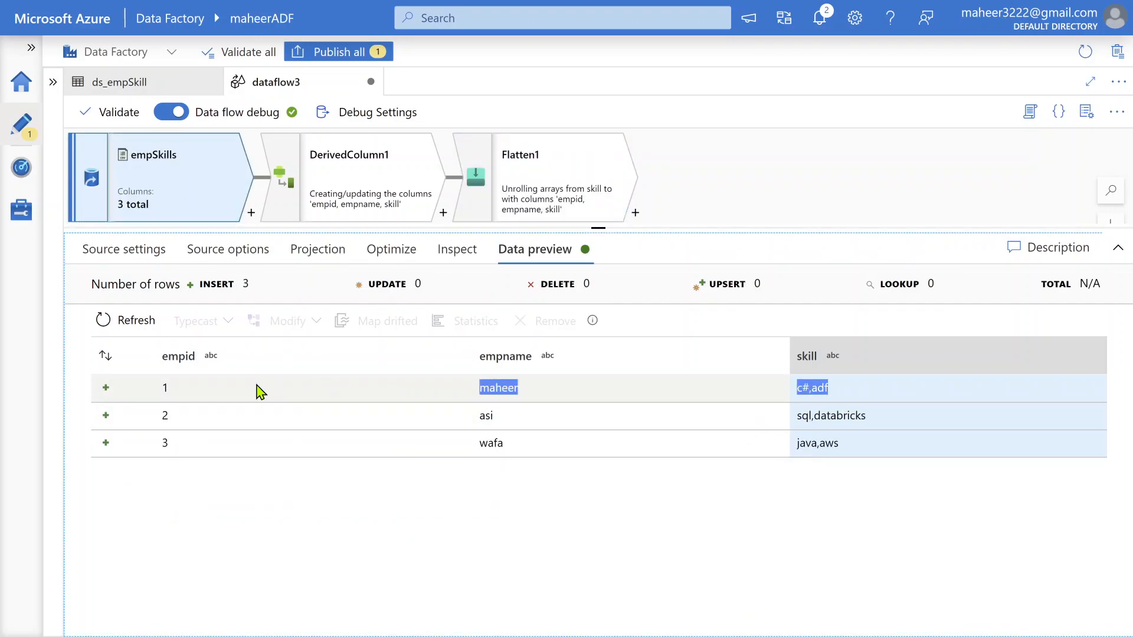
pyautogui.click(577, 184)
pyautogui.moveTo(145, 392); pyautogui.dragTo(826, 420)
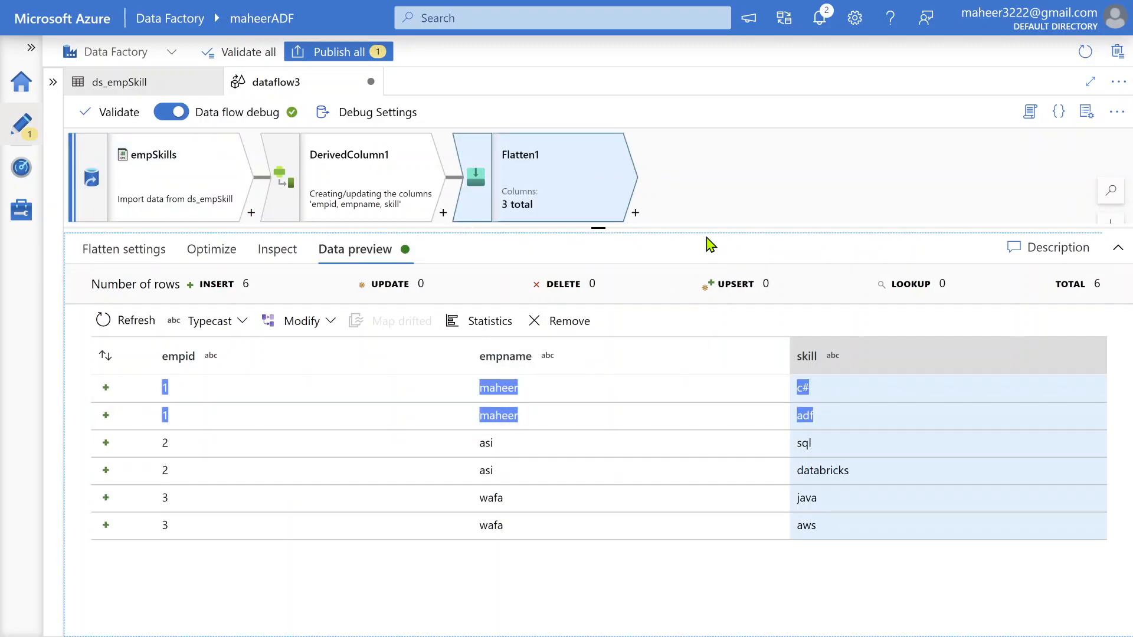
# - Add a sink after Flatten1 and set its dataset to ds_output
pyautogui.moveTo(703, 249); pyautogui.dragTo(695, 333)
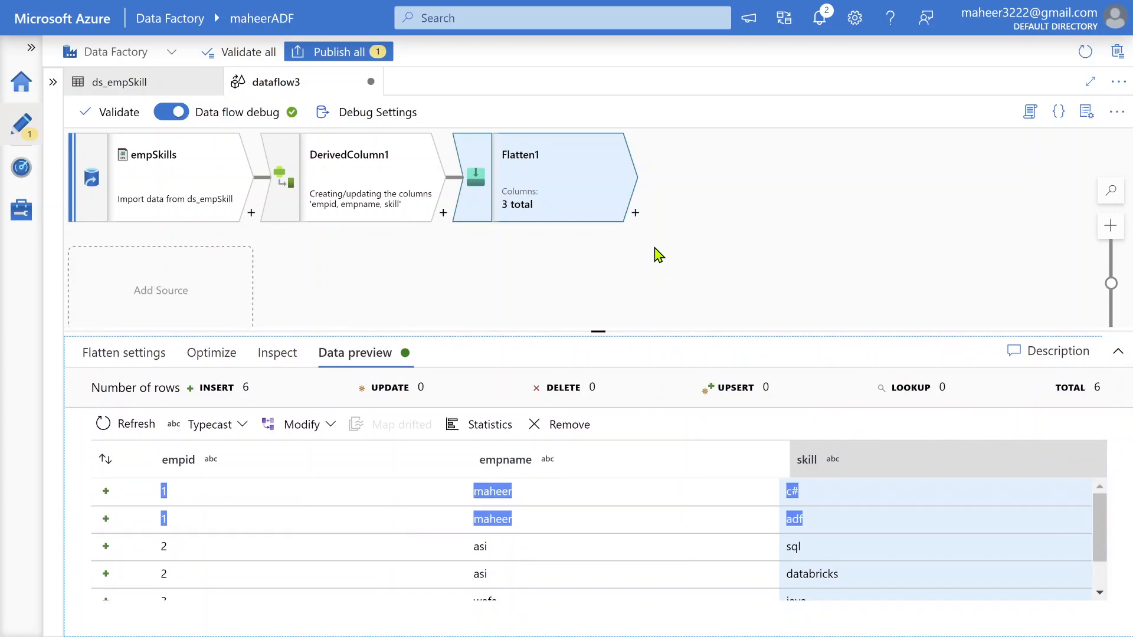
pyautogui.click(636, 213)
pyautogui.scroll(-5, 692, 506)
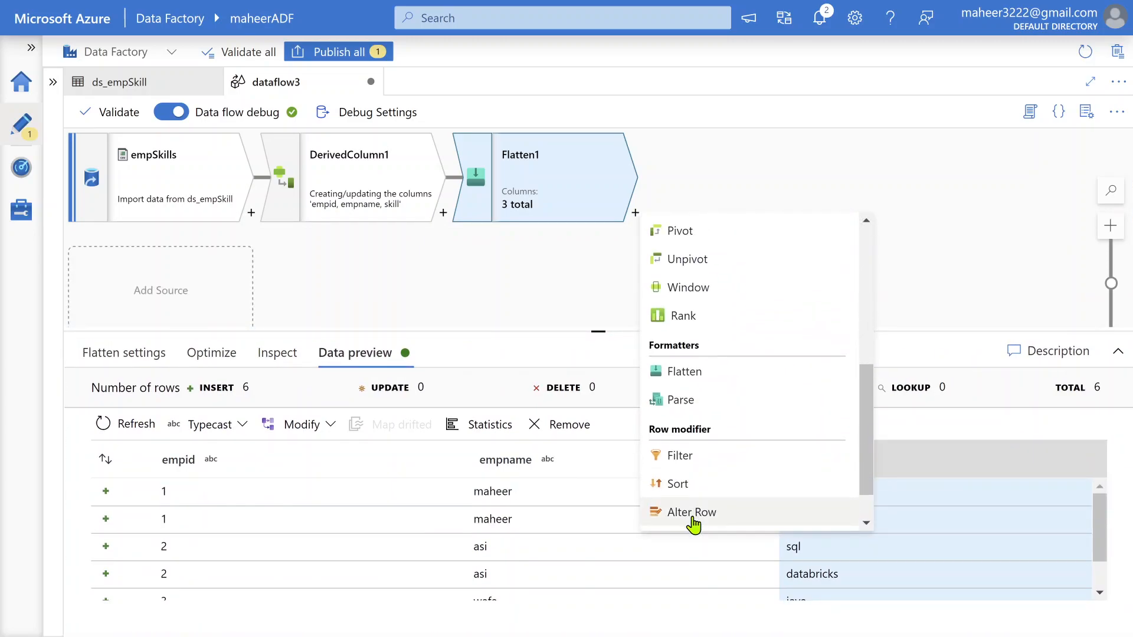
pyautogui.scroll(-2, 692, 522)
pyautogui.click(689, 523)
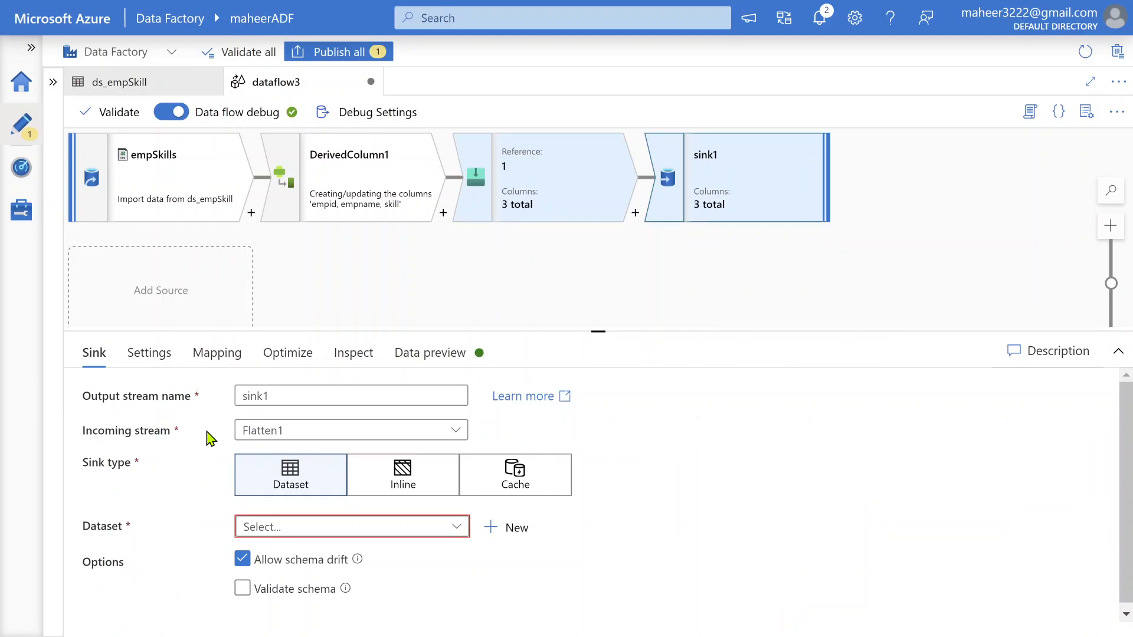
pyautogui.moveTo(535, 334); pyautogui.dragTo(525, 180)
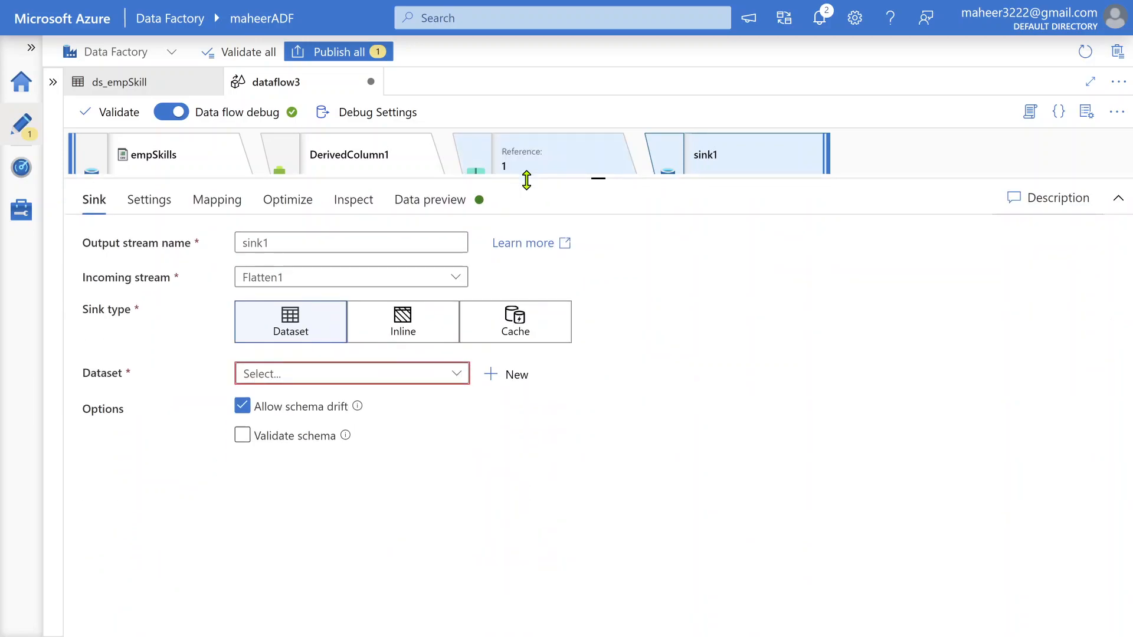
pyautogui.click(405, 376)
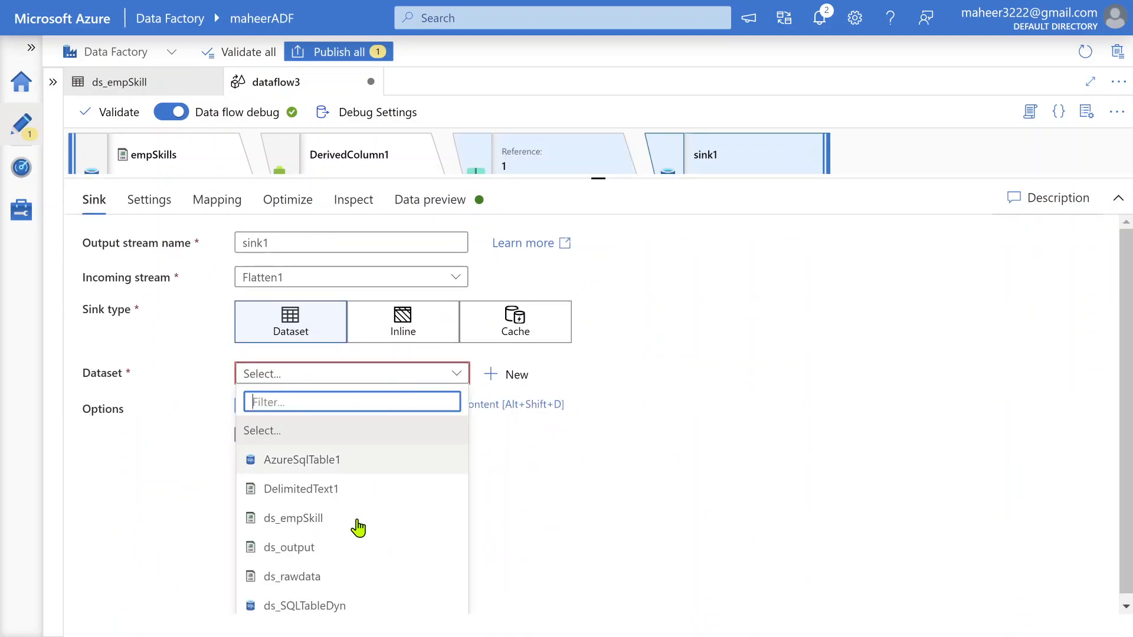
pyautogui.click(332, 543)
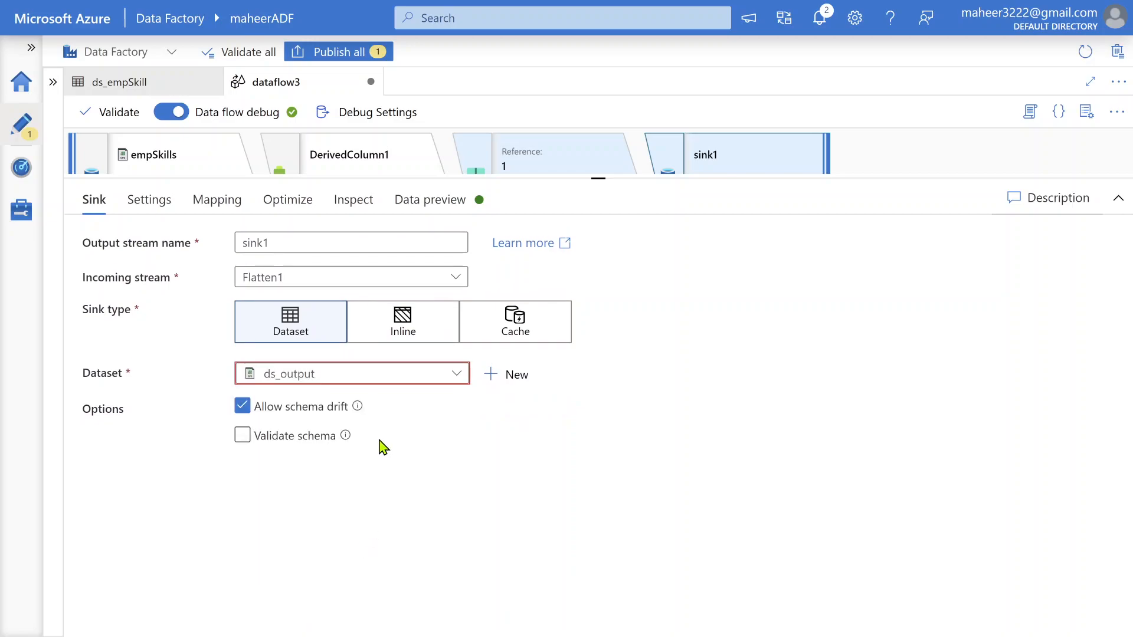
# - Open the ds_output dataset to check the container and folder of its file path, and return to dataflow3
pyautogui.click(625, 373)
pyautogui.moveTo(443, 396); pyautogui.dragTo(391, 400)
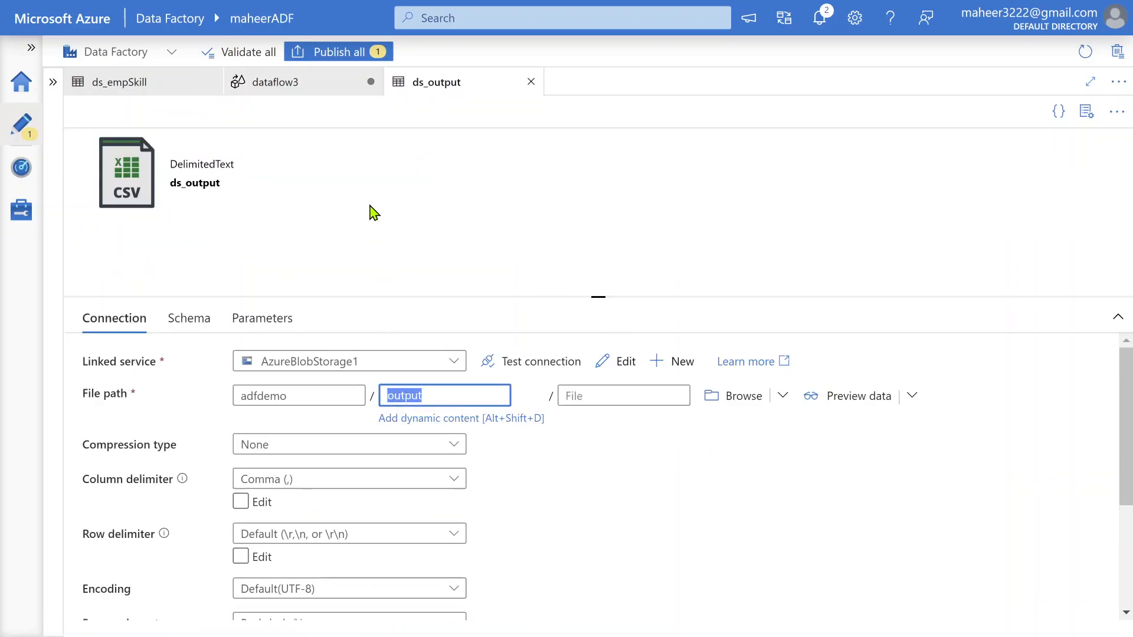
pyautogui.doubleClick(233, 395)
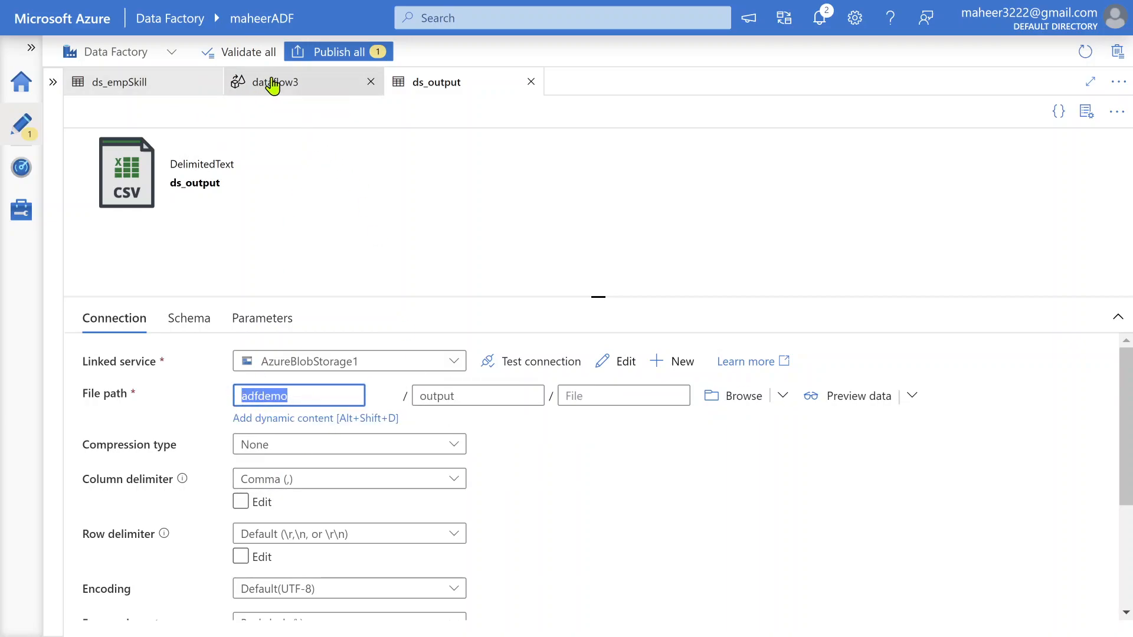
pyautogui.click(274, 82)
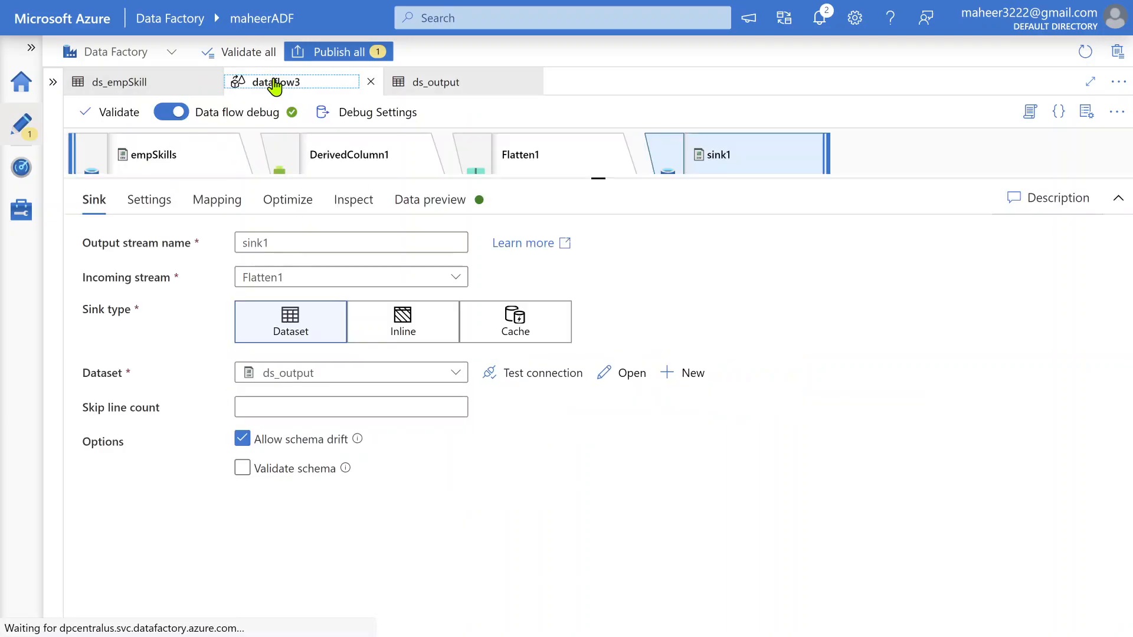
# - Configure sink1 to output to a single file named empskills.csv, using a single partition
pyautogui.click(137, 208)
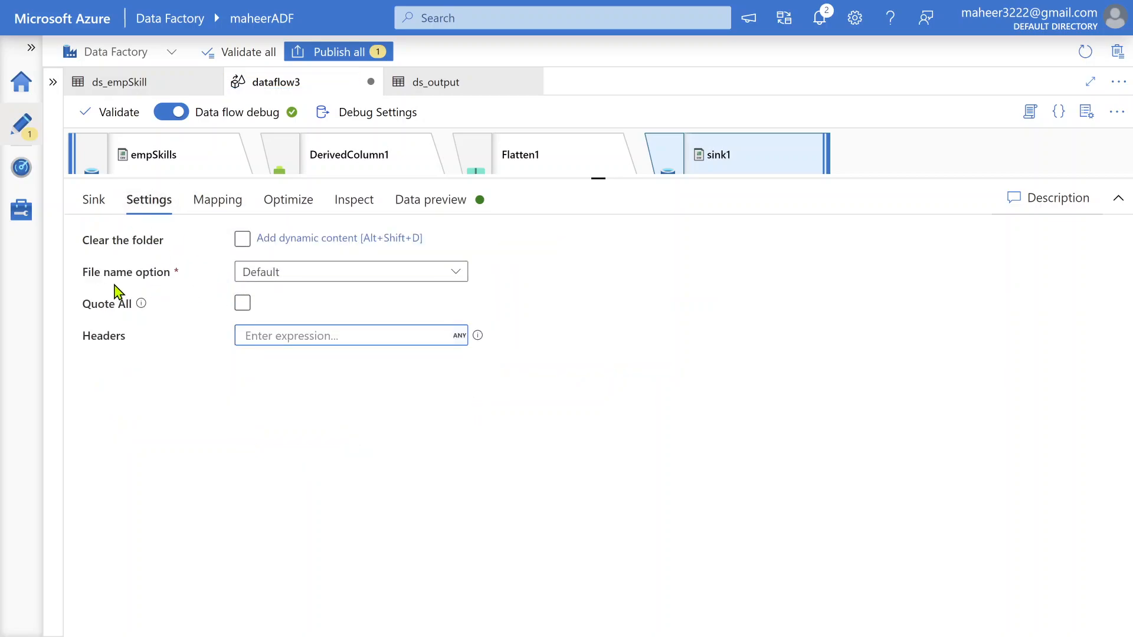
pyautogui.click(282, 272)
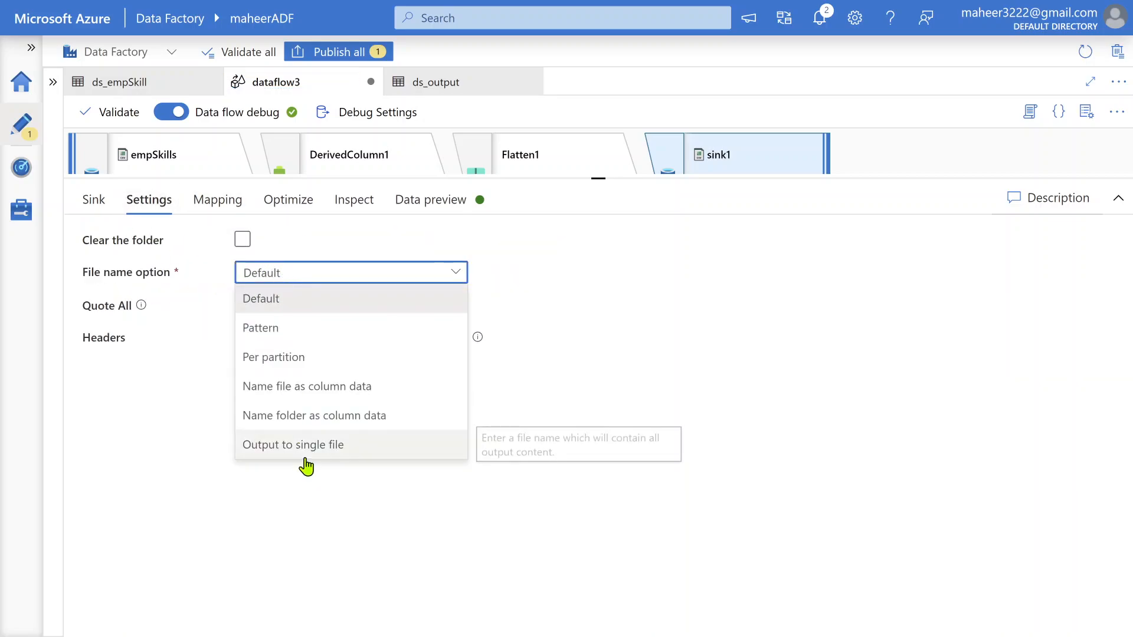
pyautogui.click(306, 459)
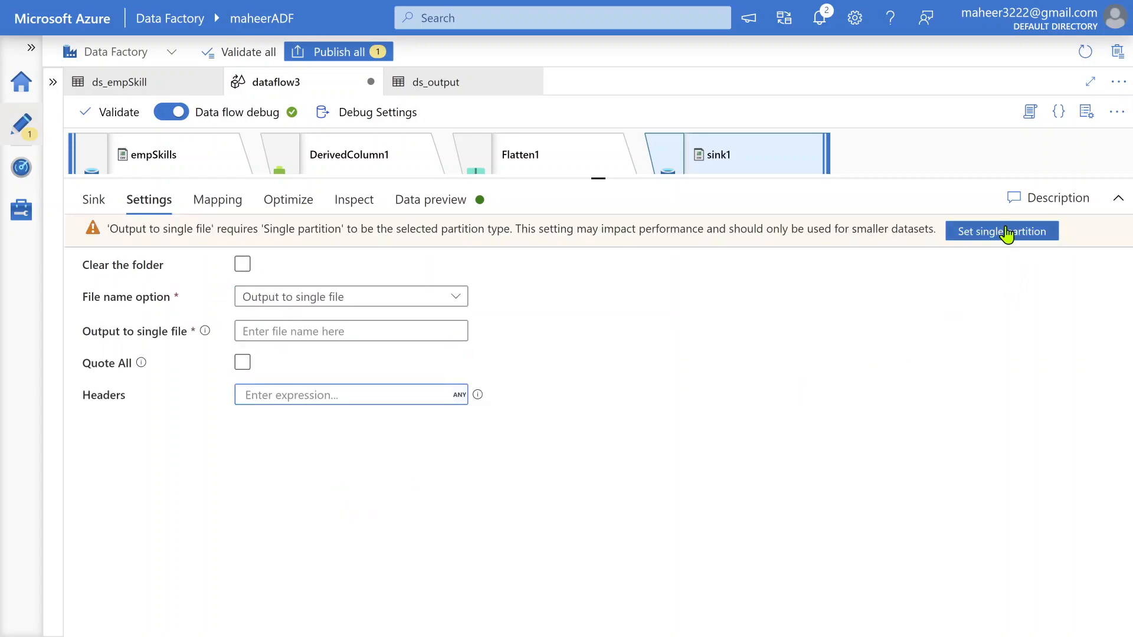
pyautogui.click(1003, 231)
pyautogui.click(386, 335)
pyautogui.write('empskills.csv')
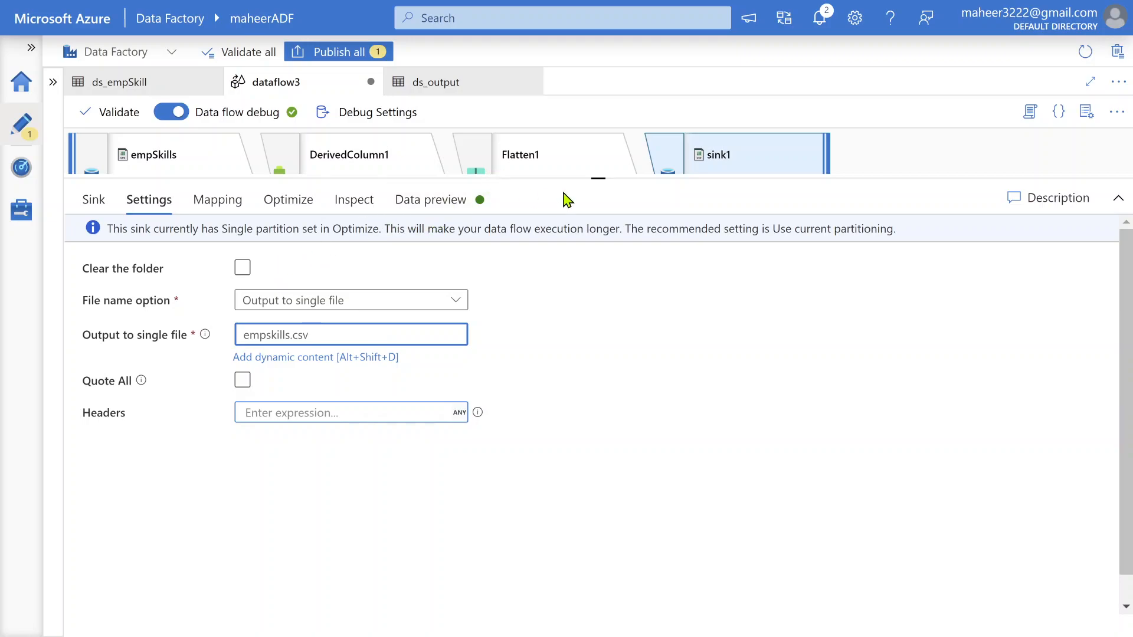
pyautogui.moveTo(575, 180); pyautogui.dragTo(458, 263)
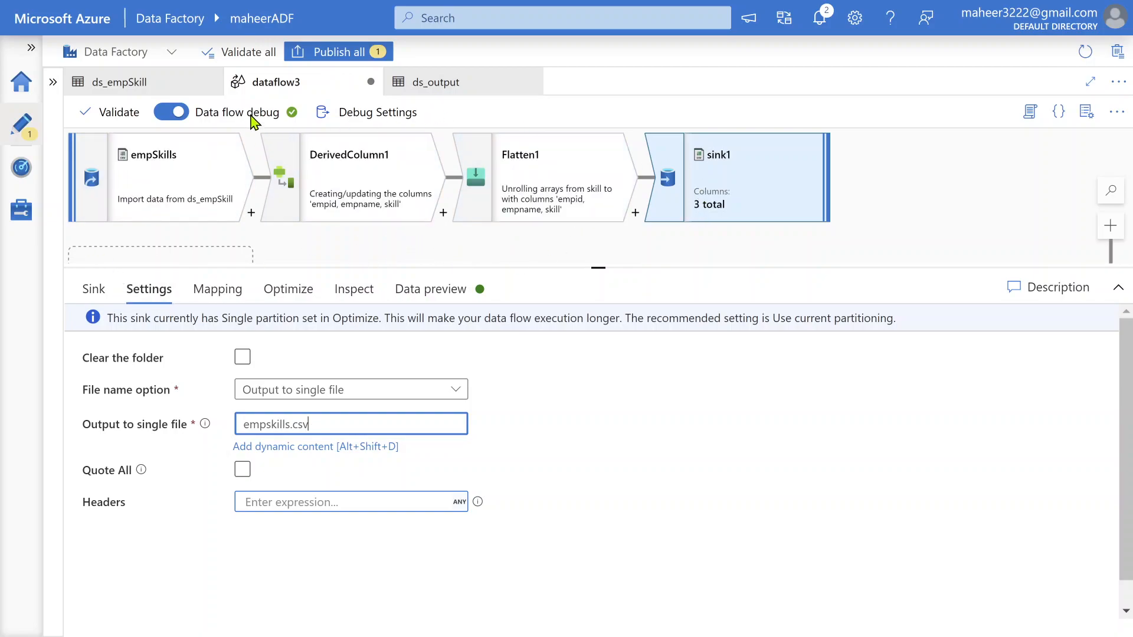
# - Create a new pipeline, add a Data flow activity to its canvas, and hide the pipeline properties
pyautogui.click(50, 87)
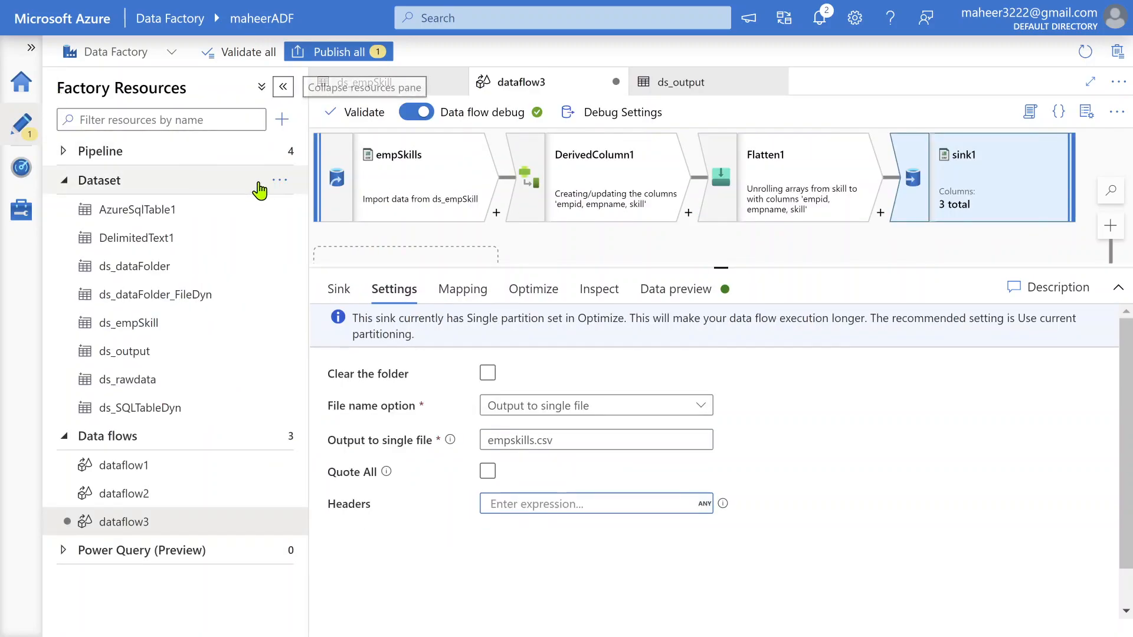
pyautogui.click(279, 152)
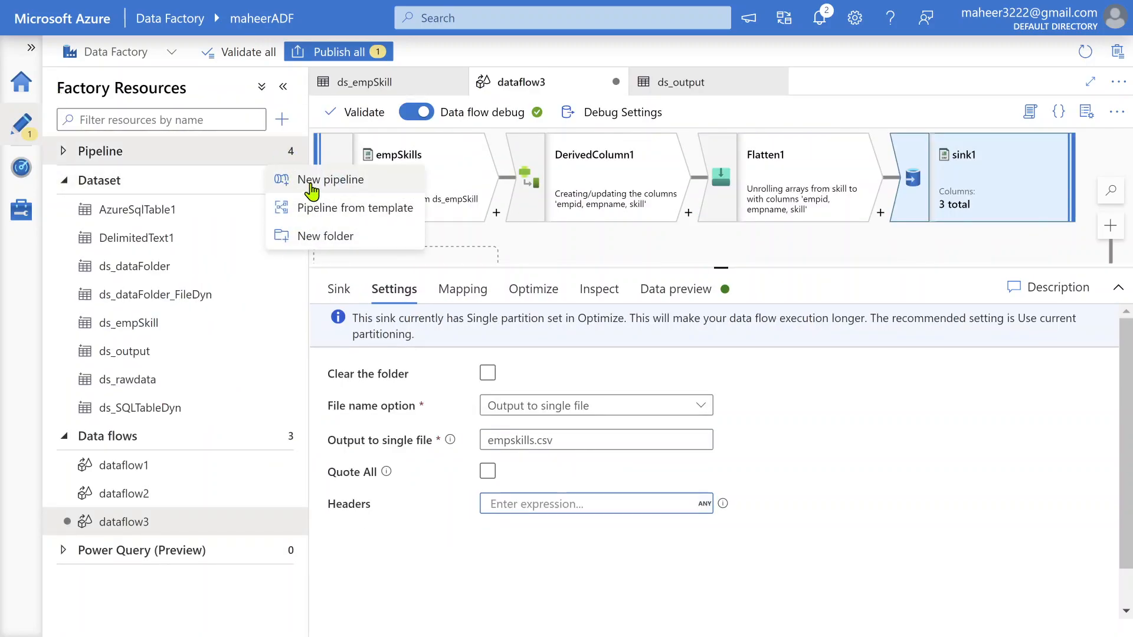
pyautogui.click(311, 188)
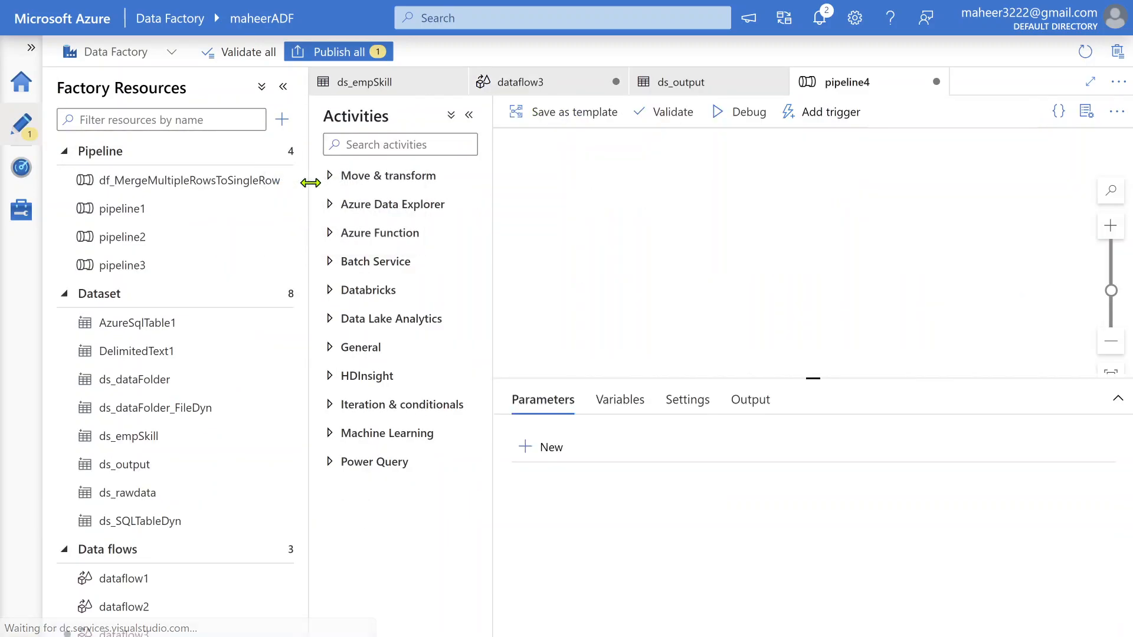
pyautogui.click(405, 180)
pyautogui.moveTo(384, 246); pyautogui.dragTo(707, 245)
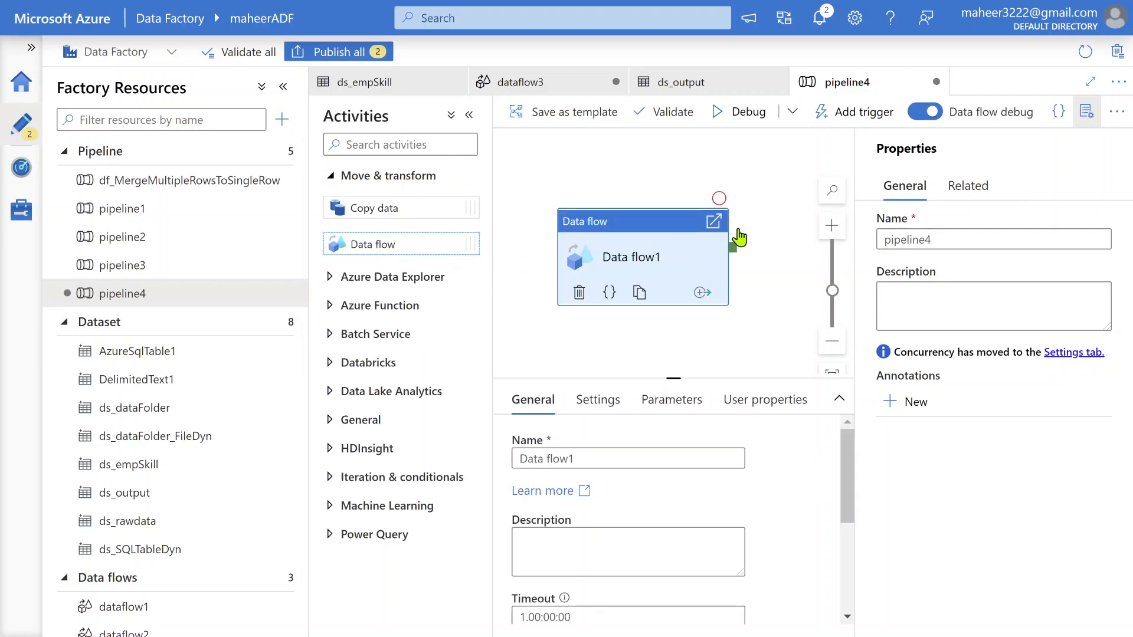
pyautogui.click(1086, 112)
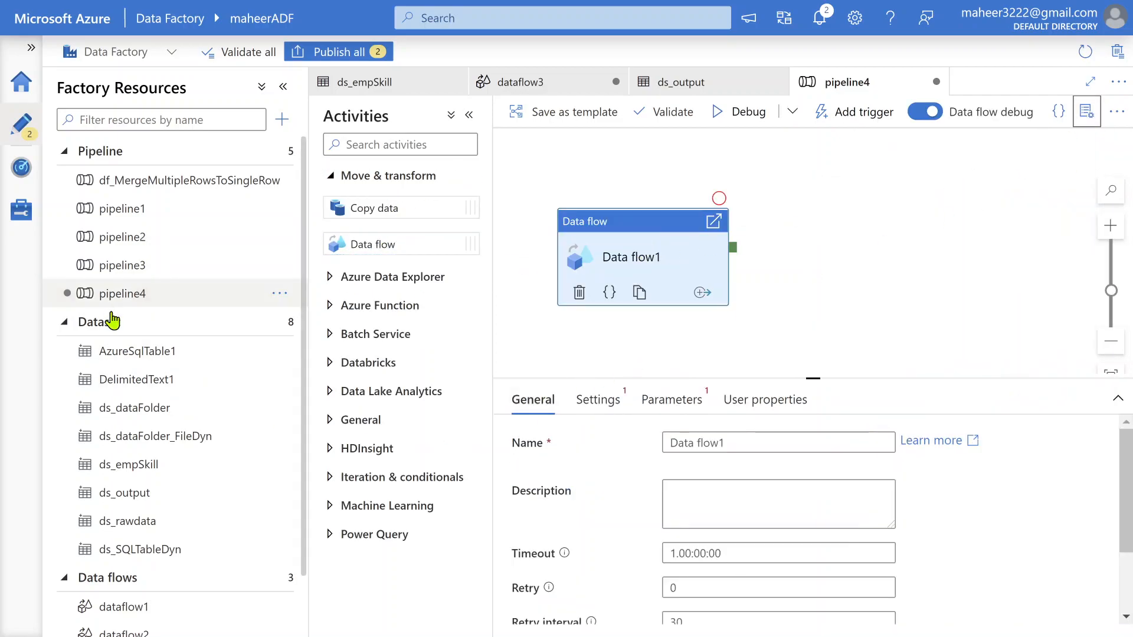
# - Assign dataflow3 to the Data flow1 activity in its settings
pyautogui.click(89, 321)
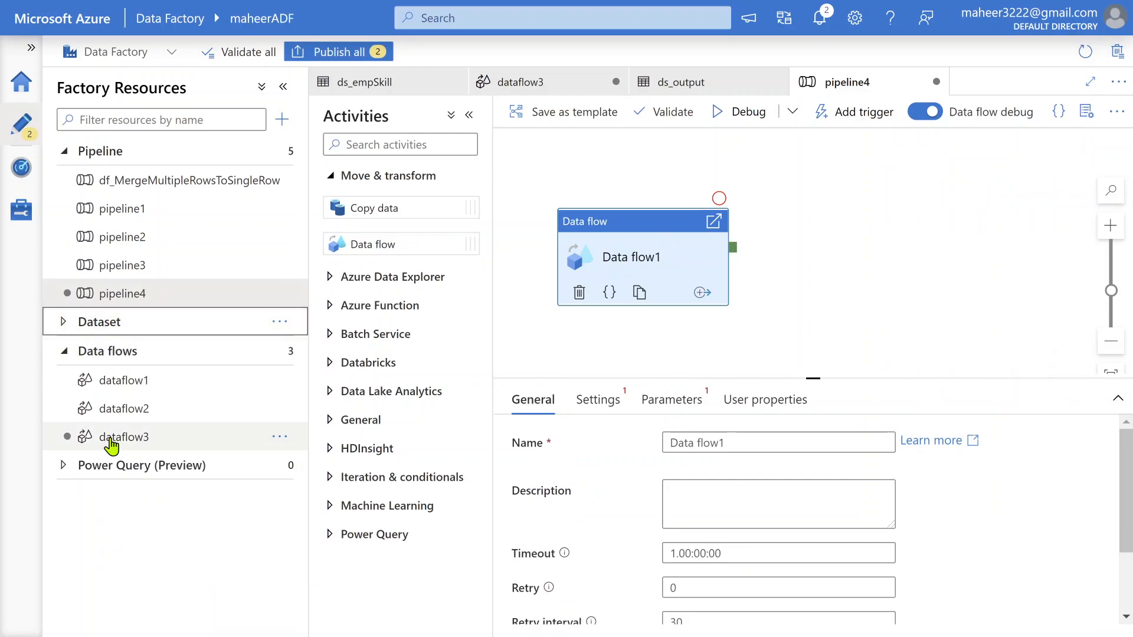
pyautogui.click(608, 401)
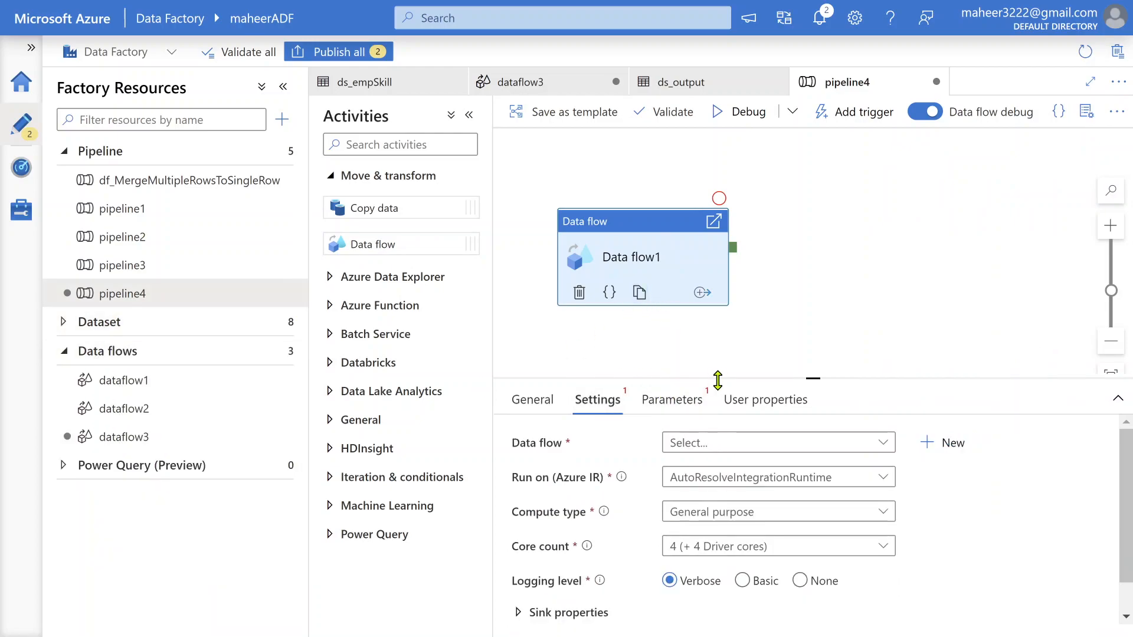
pyautogui.moveTo(714, 380); pyautogui.dragTo(649, 251)
pyautogui.click(753, 397)
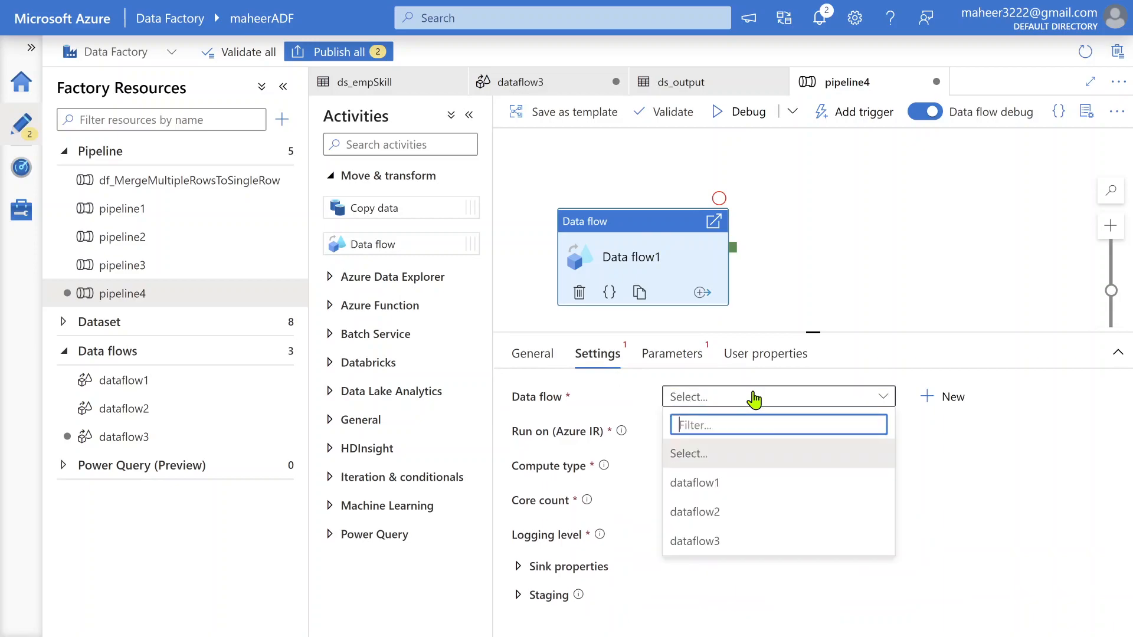
pyautogui.click(718, 540)
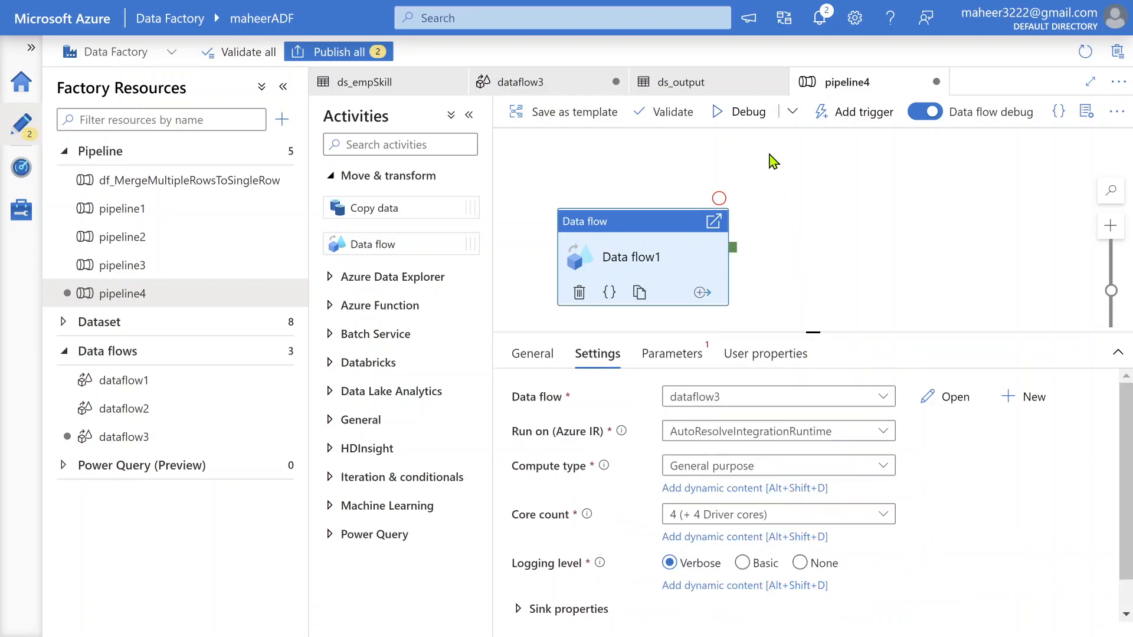
# - Start a debug run of the new pipeline and select its Data flow1 activity
pyautogui.click(756, 130)
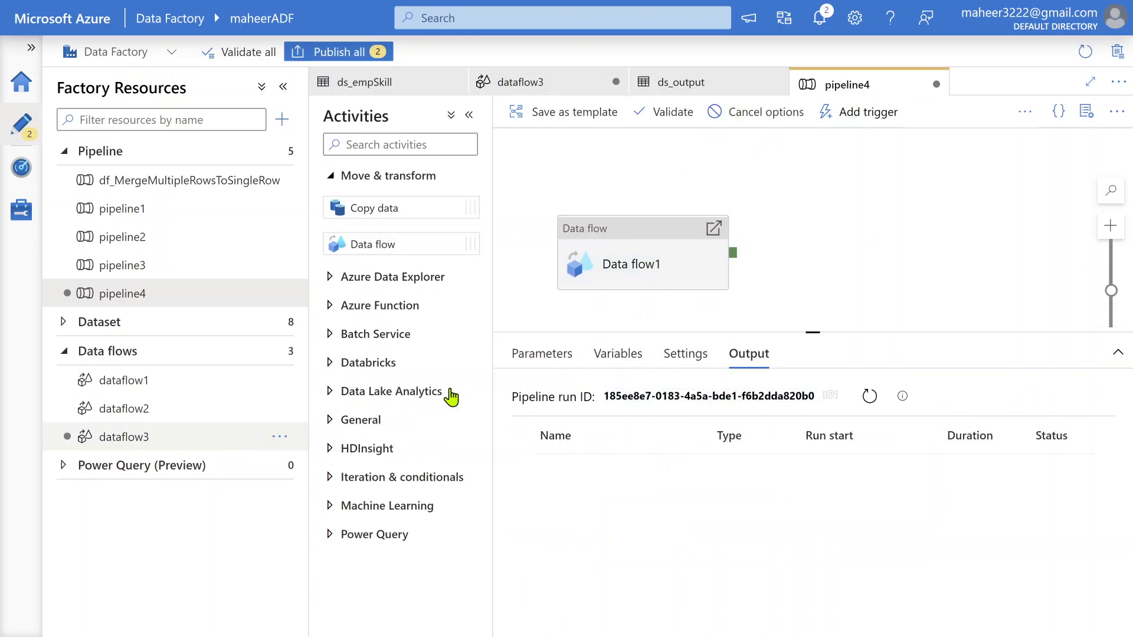
pyautogui.click(627, 258)
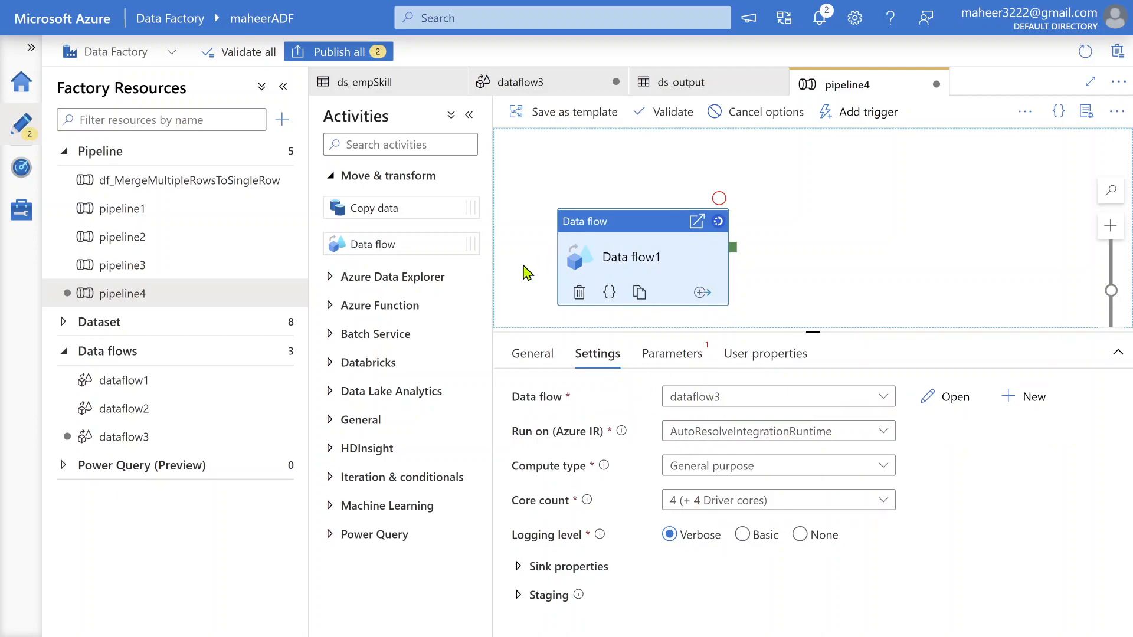
# - Show the pipeline's debug run output and collapse the activities list and the factory resources list
pyautogui.click(864, 219)
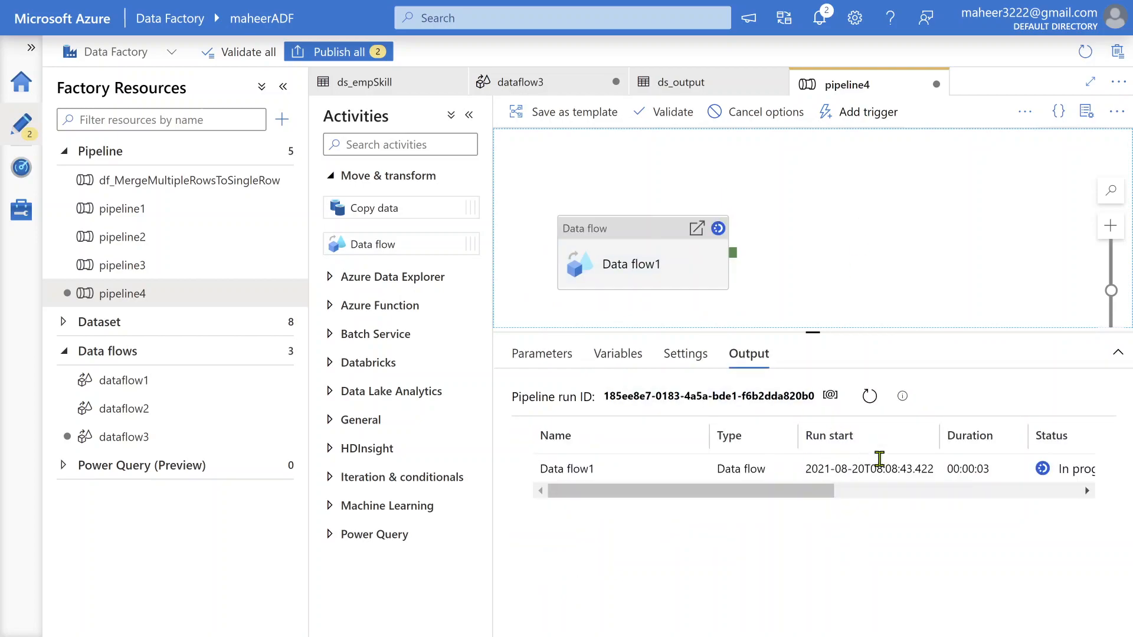
pyautogui.click(469, 114)
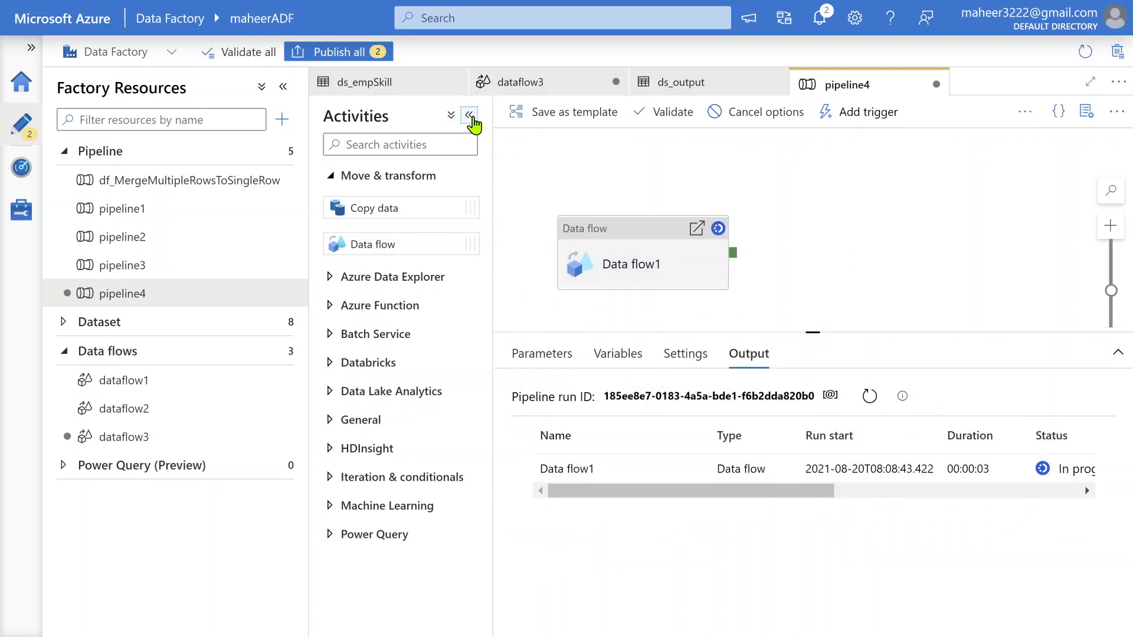
pyautogui.click(284, 88)
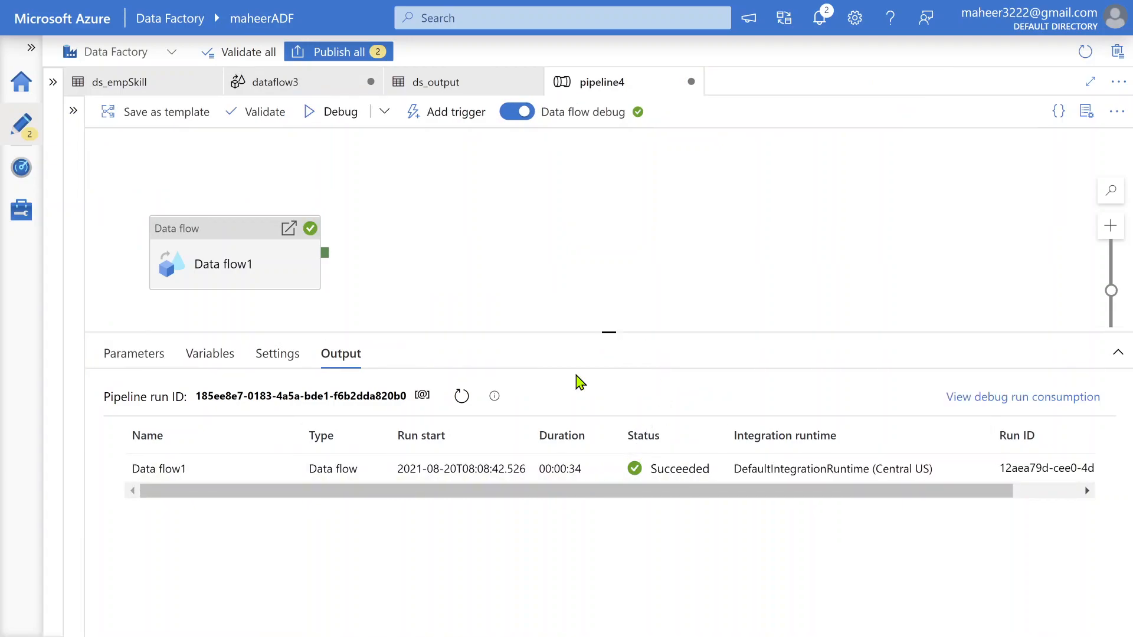
pyautogui.click(576, 375)
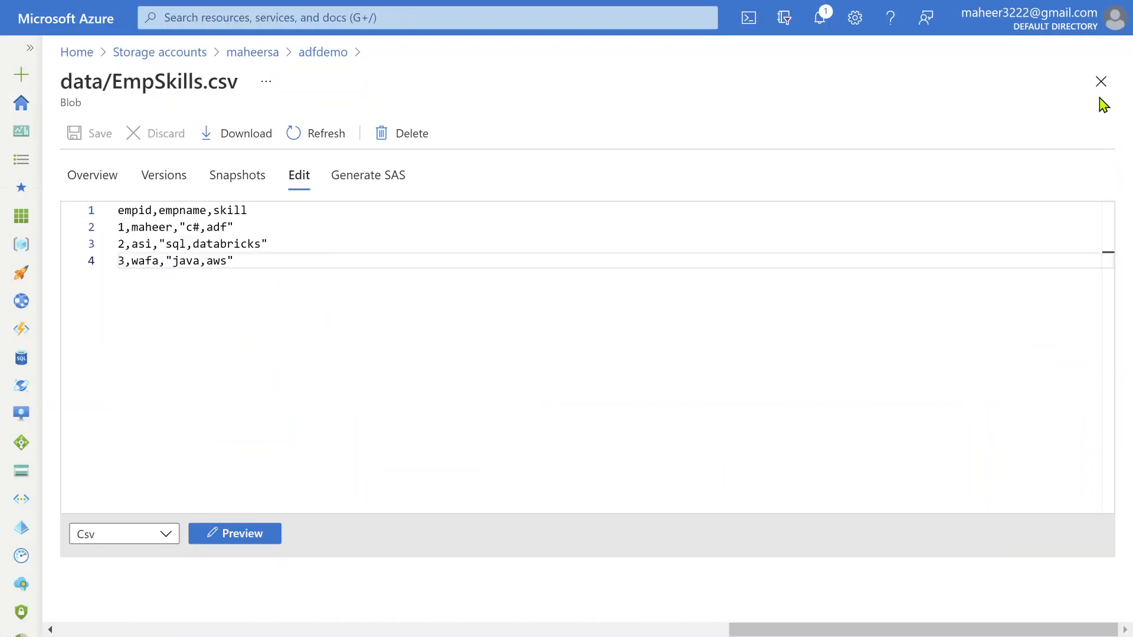
# - Switch to the storage account's adfdemo container and open the contents of empskills.csv from the output folder
pyautogui.click(1100, 81)
pyautogui.click(376, 184)
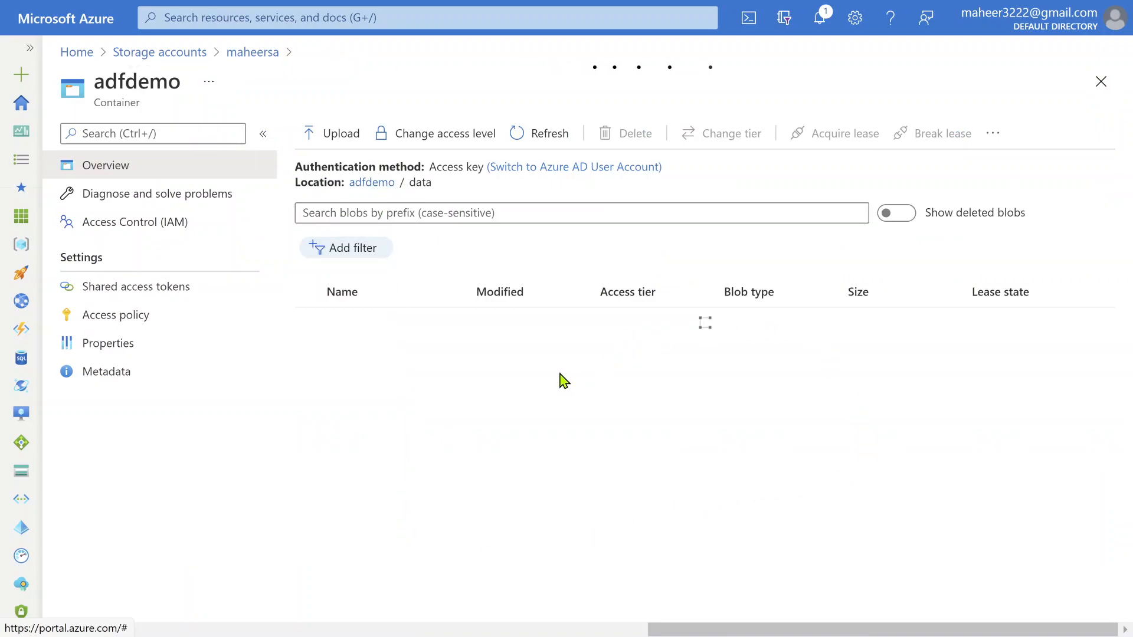
pyautogui.click(384, 377)
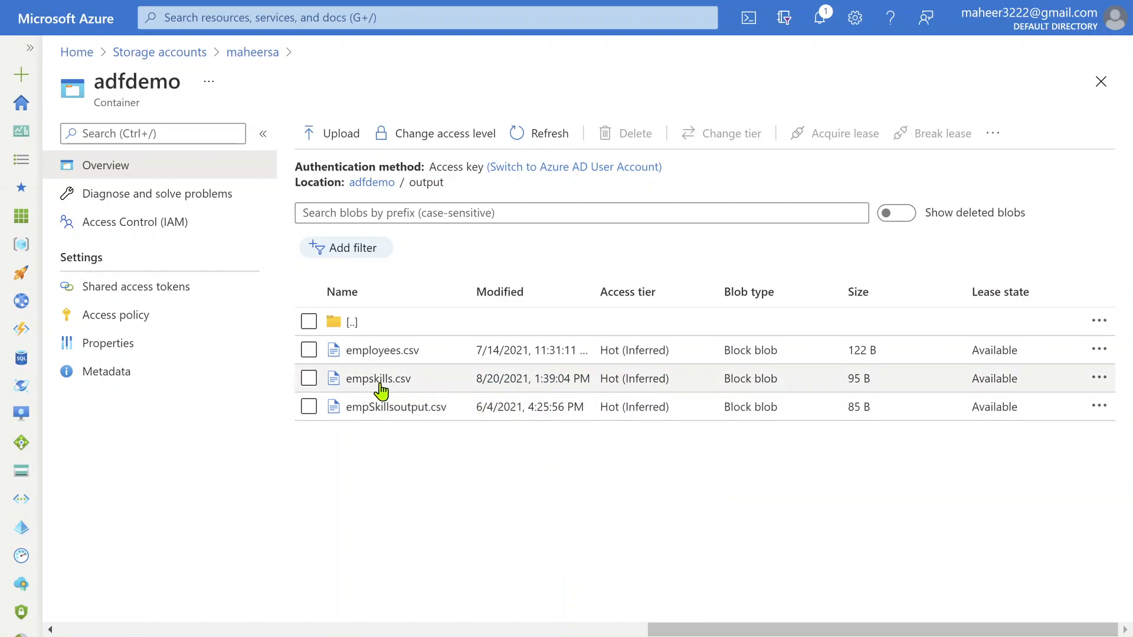
pyautogui.click(364, 380)
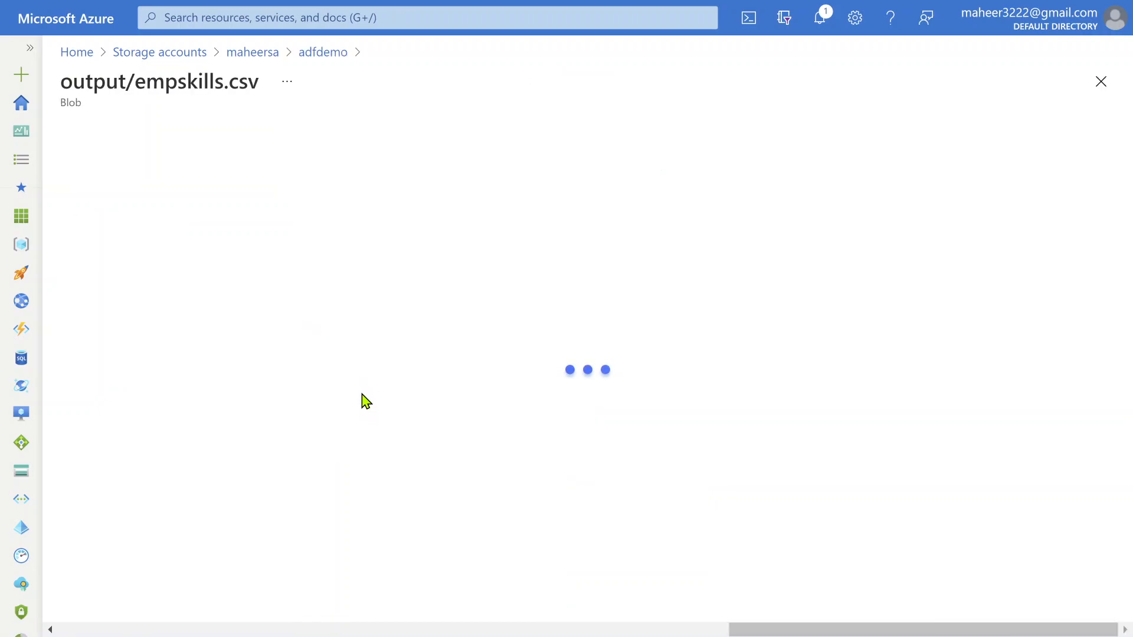
pyautogui.click(298, 175)
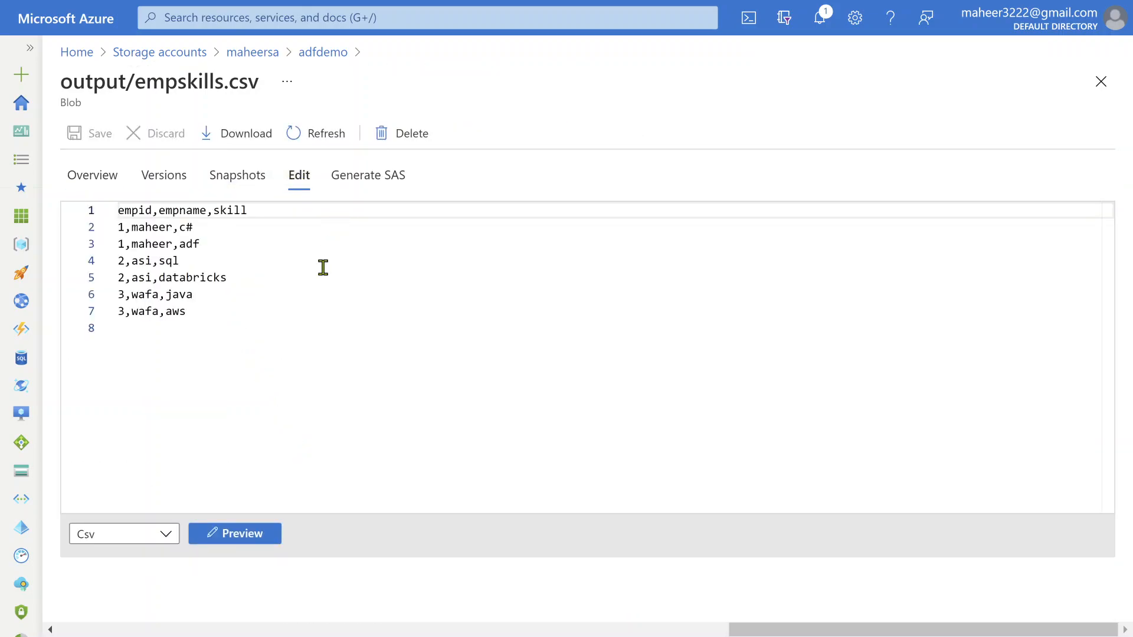
# - Examine the employee and skill rows of output/empskills.csv in the table preview and return to its text view
pyautogui.click(212, 533)
pyautogui.moveTo(72, 243); pyautogui.dragTo(240, 375)
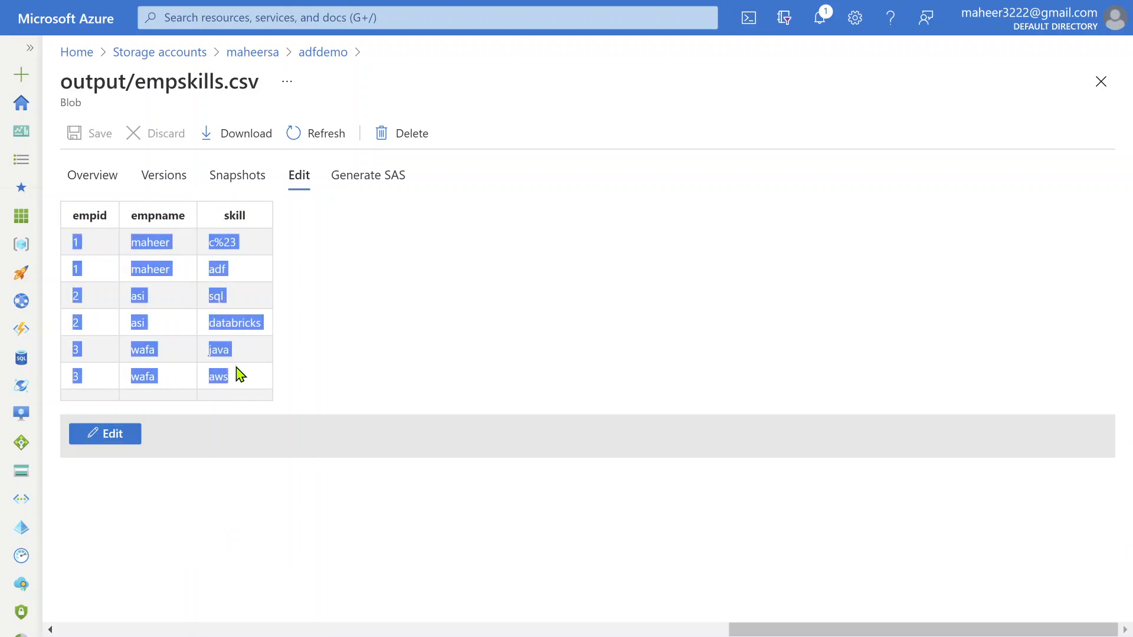
pyautogui.click(182, 264)
pyautogui.moveTo(86, 251); pyautogui.dragTo(243, 306)
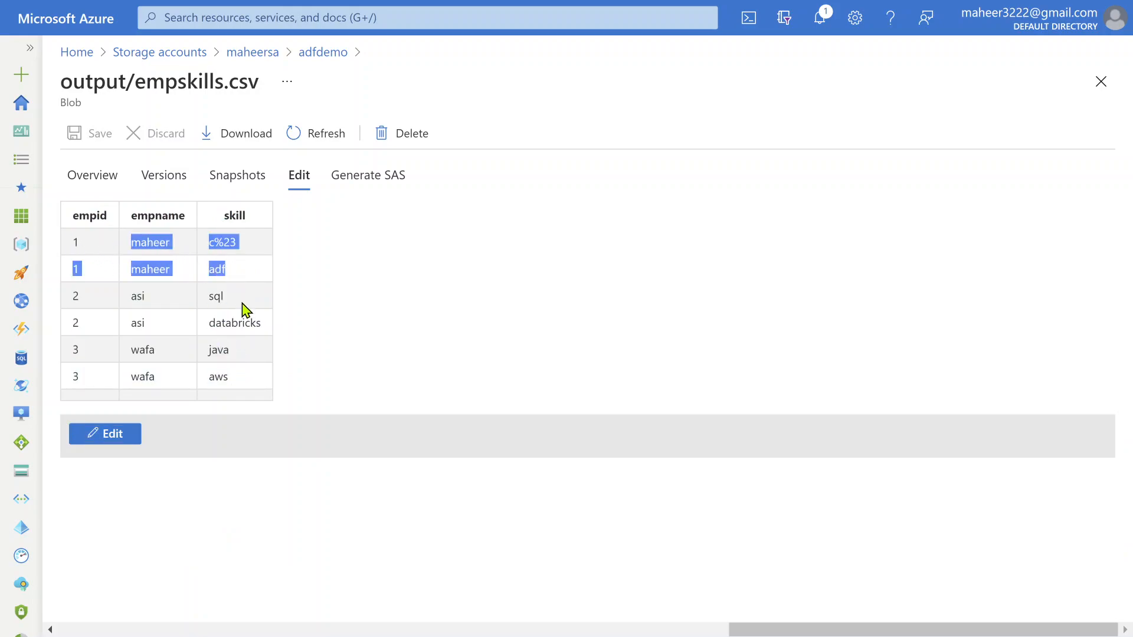
pyautogui.click(240, 329)
pyautogui.moveTo(220, 360); pyautogui.dragTo(133, 235)
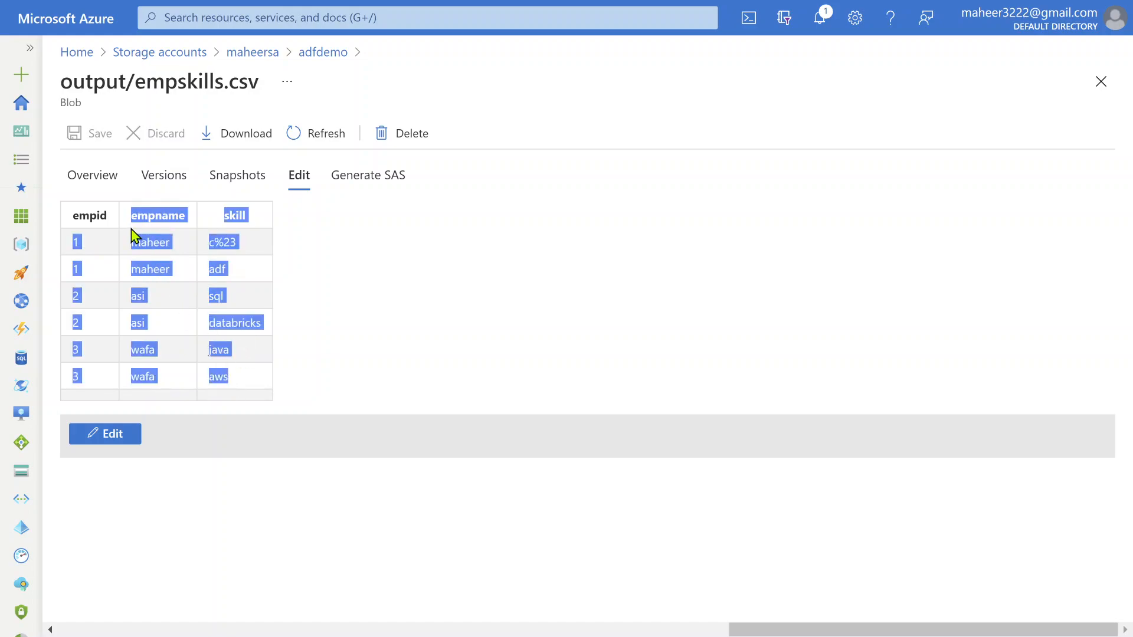
pyautogui.click(361, 326)
pyautogui.click(123, 435)
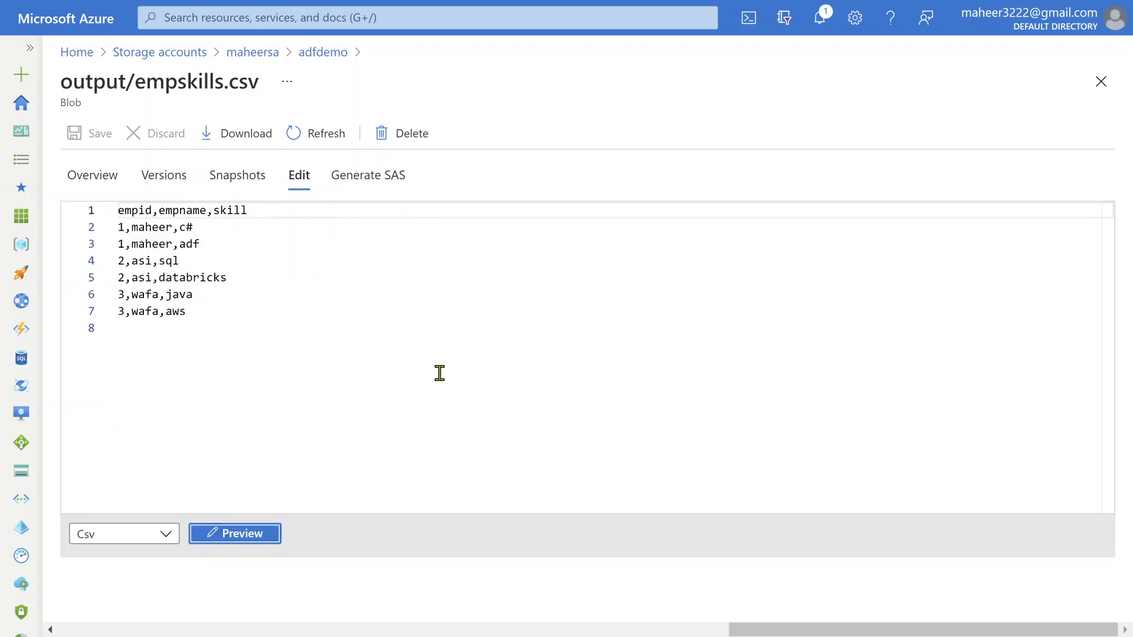
pyautogui.hotkey('alt', 'Tab')
pyautogui.hotkey('alt', 'Tab')
pyautogui.hotkey('alt', 'Tab')
pyautogui.hotkey('alt', 'Tab')
pyautogui.press('Right')
pyautogui.press('Right')
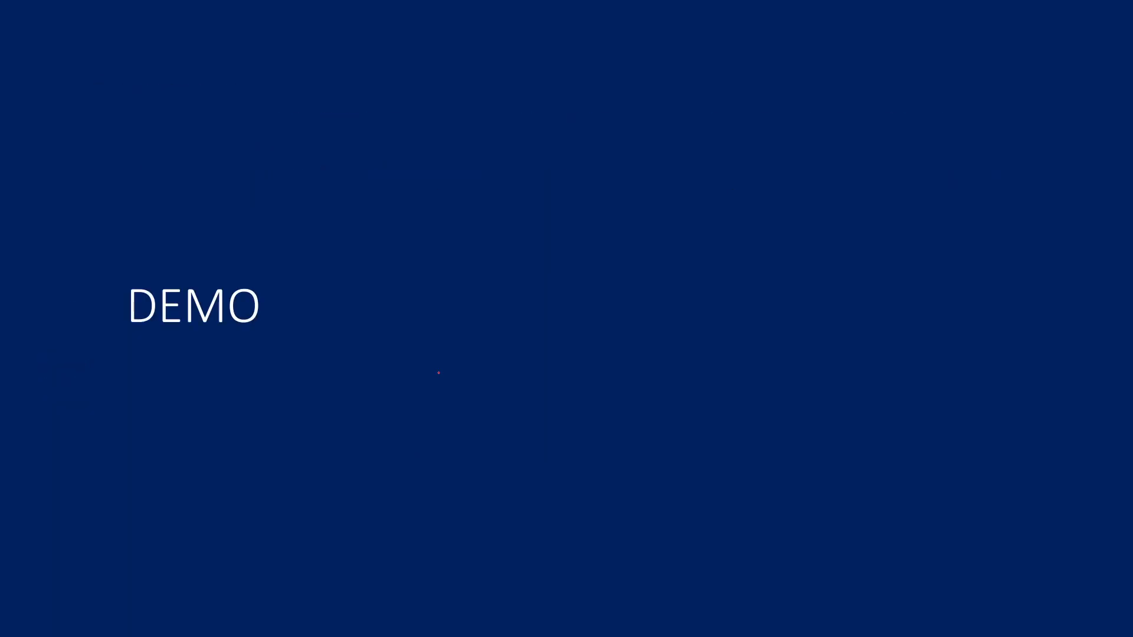